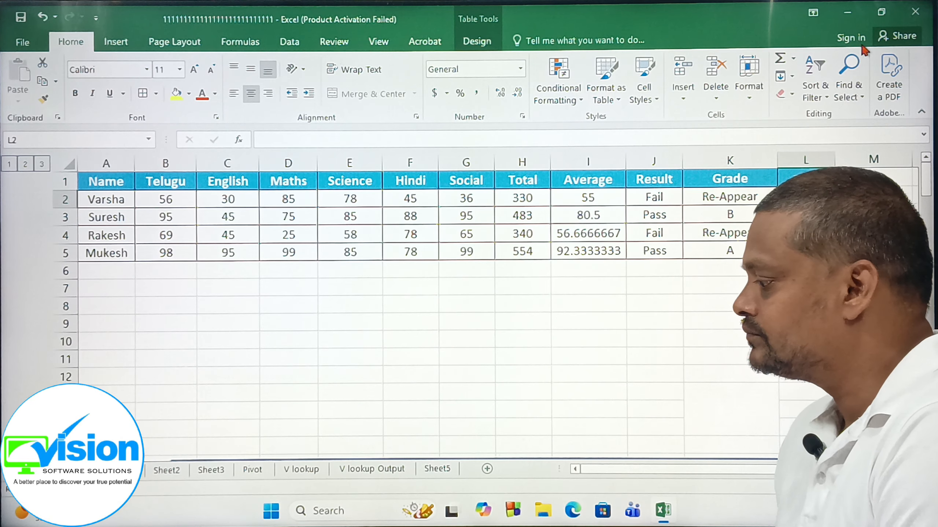
# Restore the maximized workbook window and resize it taller and slightly wider, leaving a strip of desktop uncovered.
pyautogui.click(883, 15)
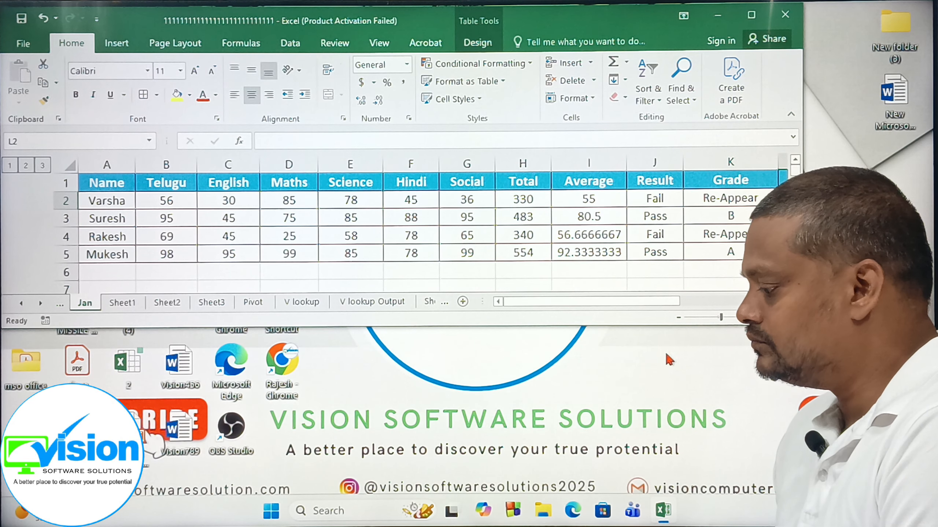
pyautogui.moveTo(664, 328); pyautogui.dragTo(664, 494)
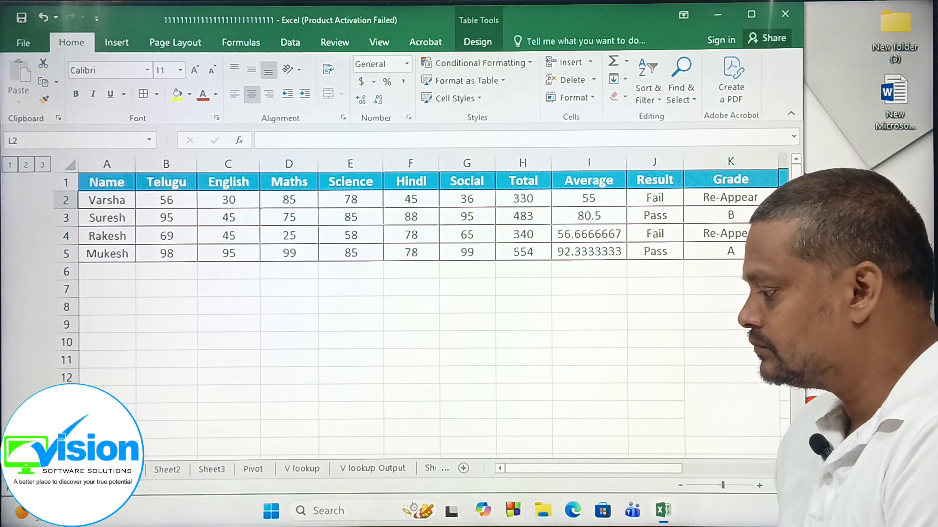
pyautogui.moveTo(805, 296); pyautogui.dragTo(833, 295)
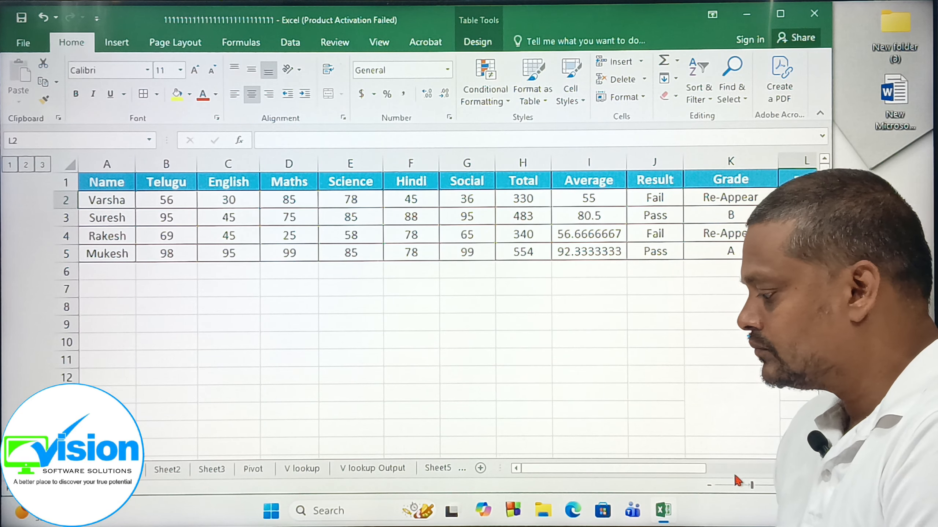
# Enter the formula =rank(i2,i2:i5,0) in cell L2 of the rank column to rank the first student's average in descending order.
pyautogui.hscroll(1, 429, 314)
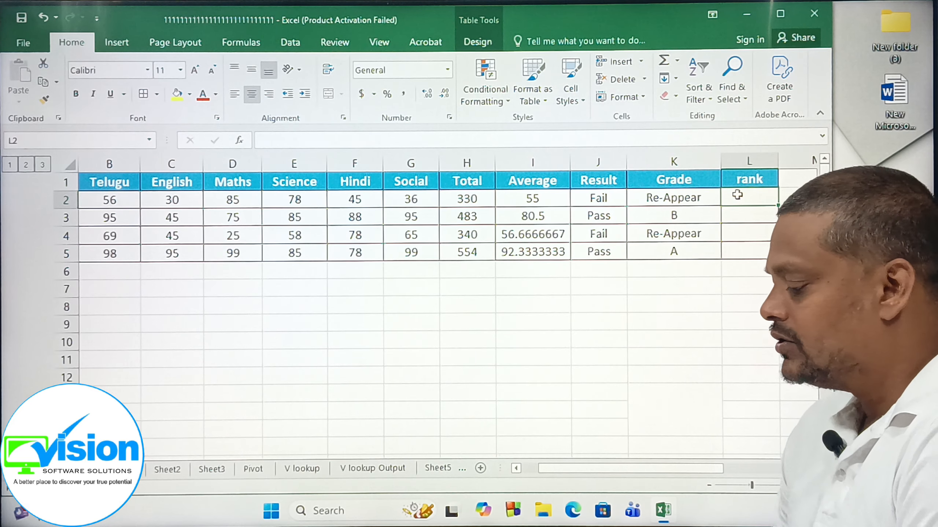
pyautogui.write('=')
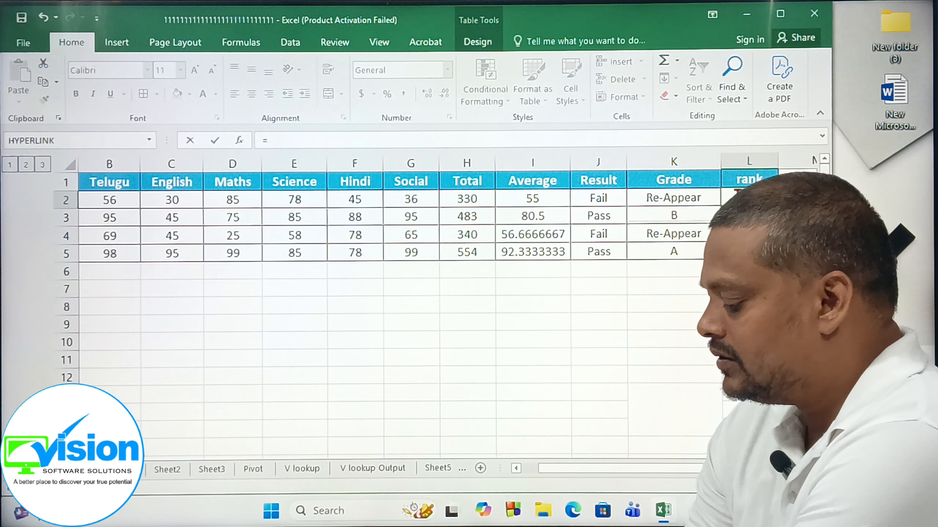
pyautogui.write('ran')
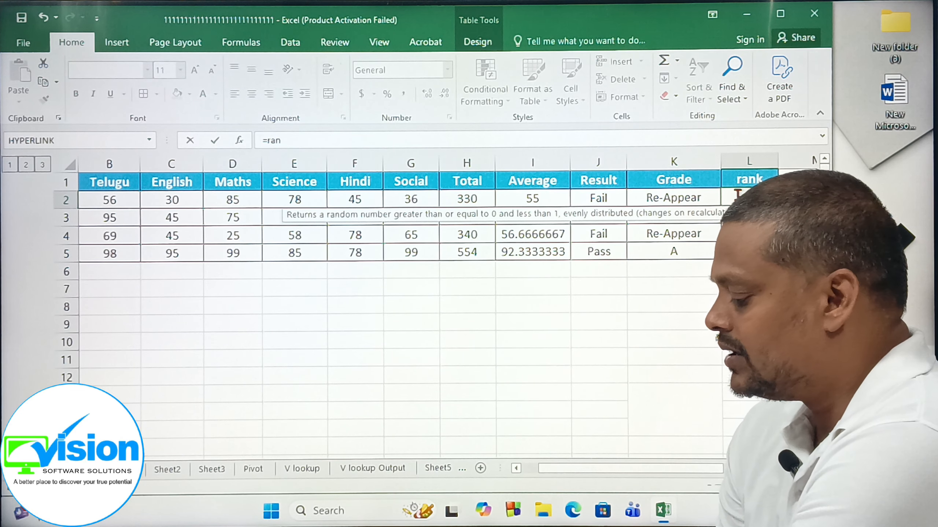
pyautogui.write('k')
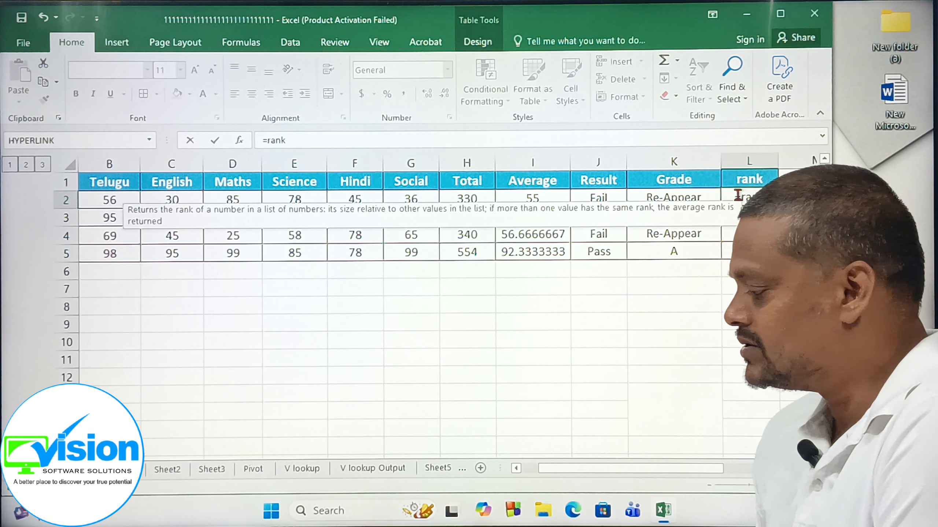
pyautogui.write('(')
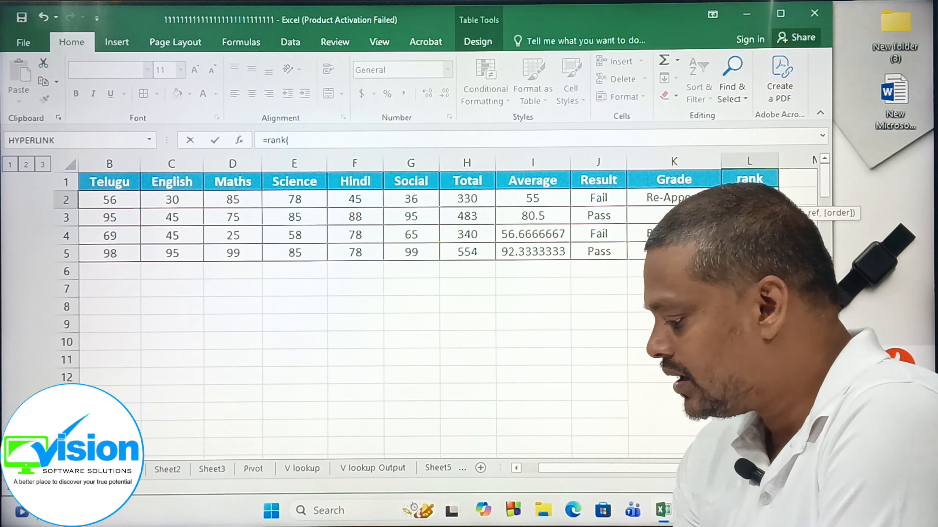
pyautogui.write('i2,')
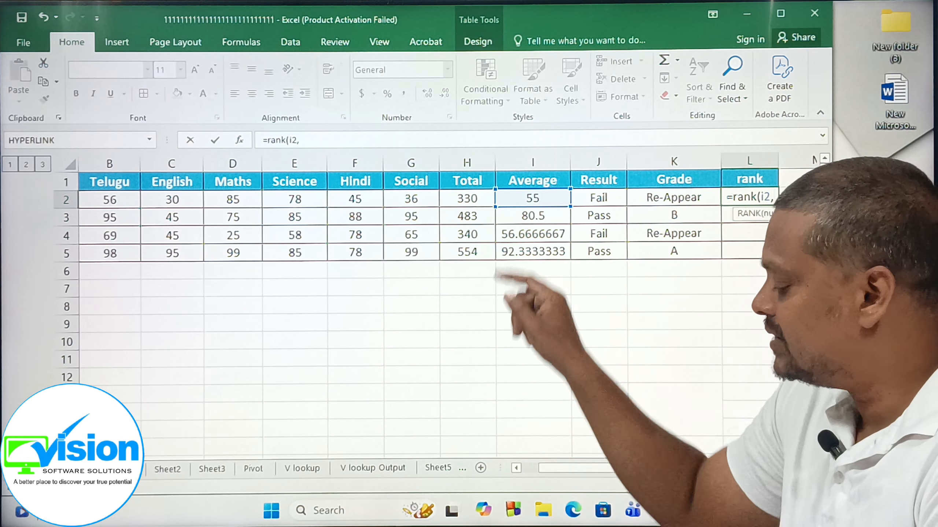
pyautogui.write('i2')
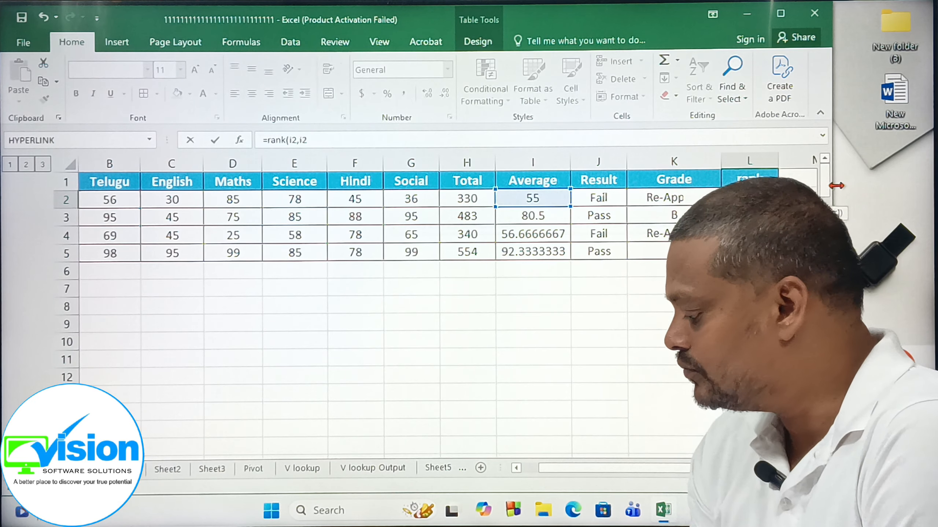
pyautogui.write(':')
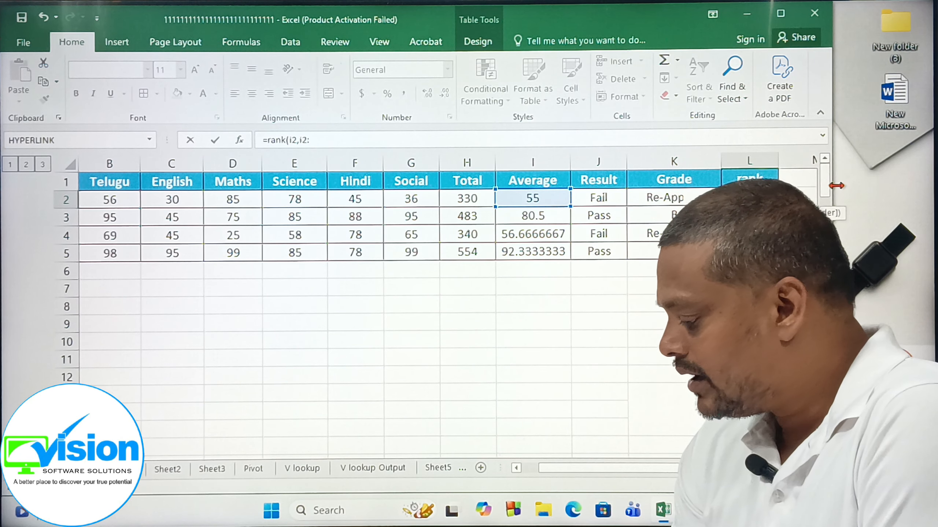
pyautogui.write('i5,')
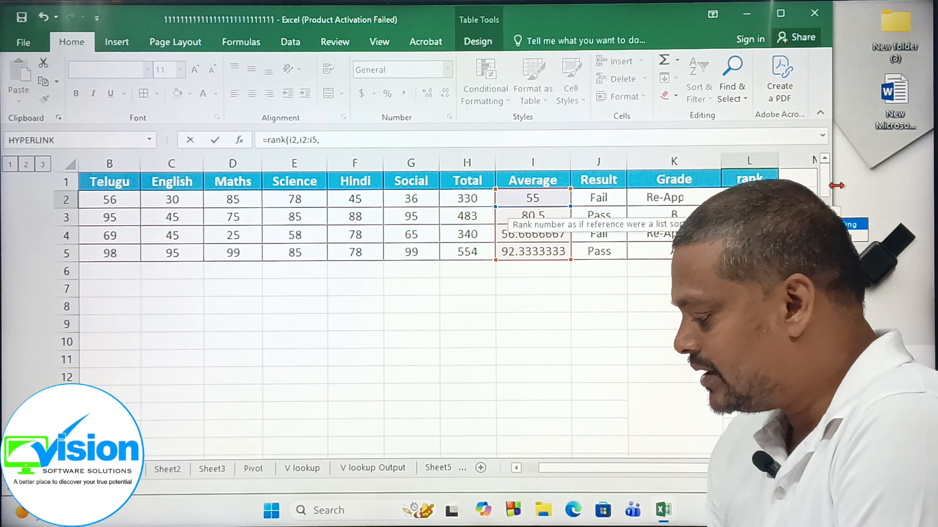
pyautogui.write('0')
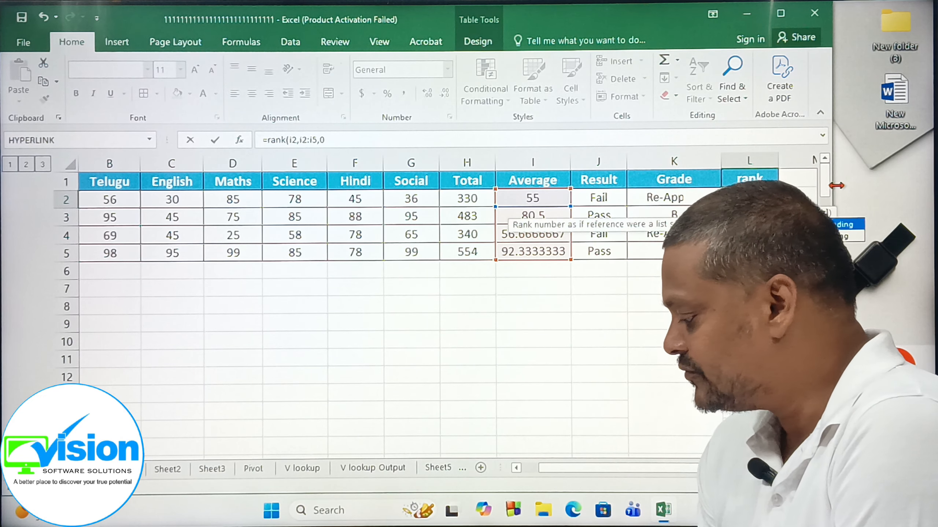
pyautogui.write(')')
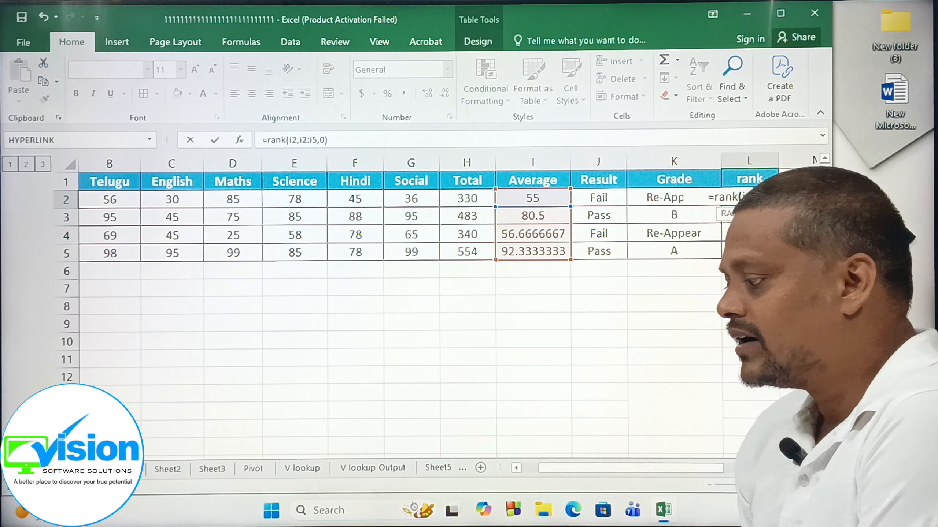
pyautogui.press('Return')
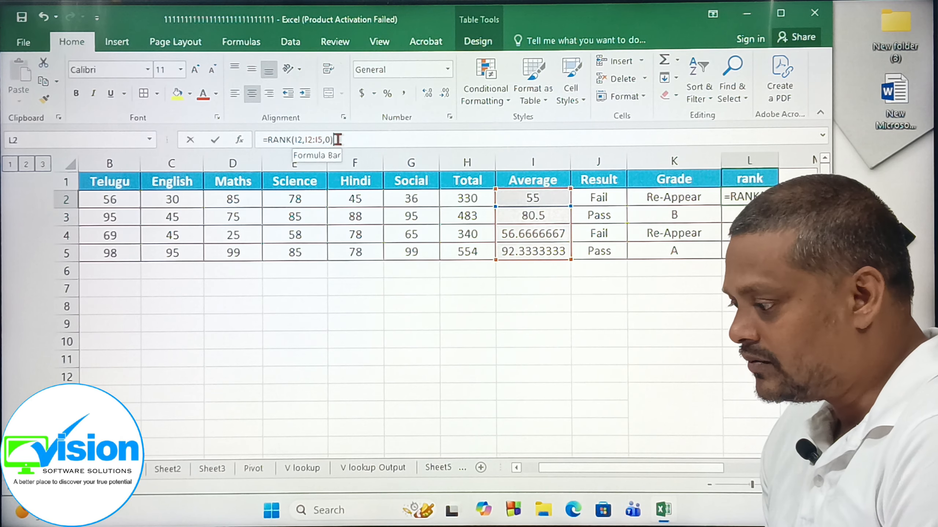
# Show the rank formula in L2 for editing, switch to Notepad, and start a new note with three blank lines.
pyautogui.click(337, 140)
pyautogui.press('super+r')
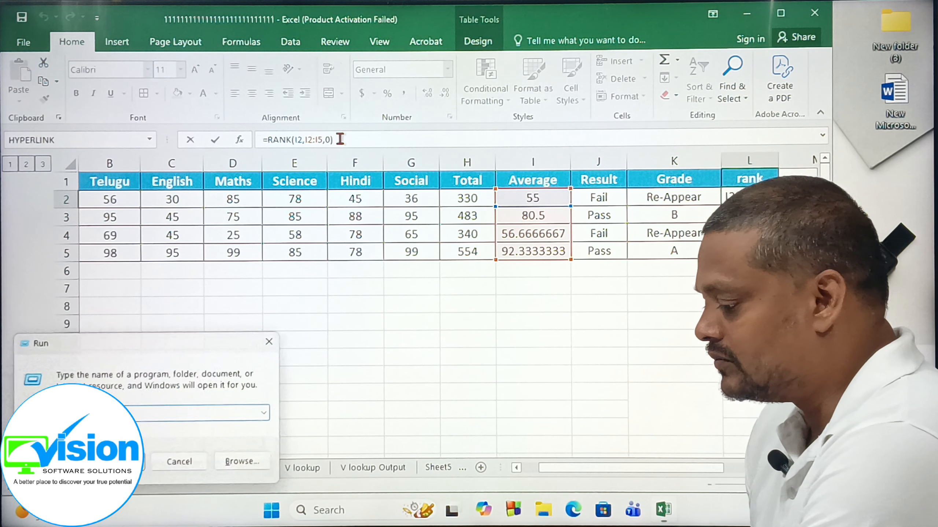
pyautogui.press('Escape')
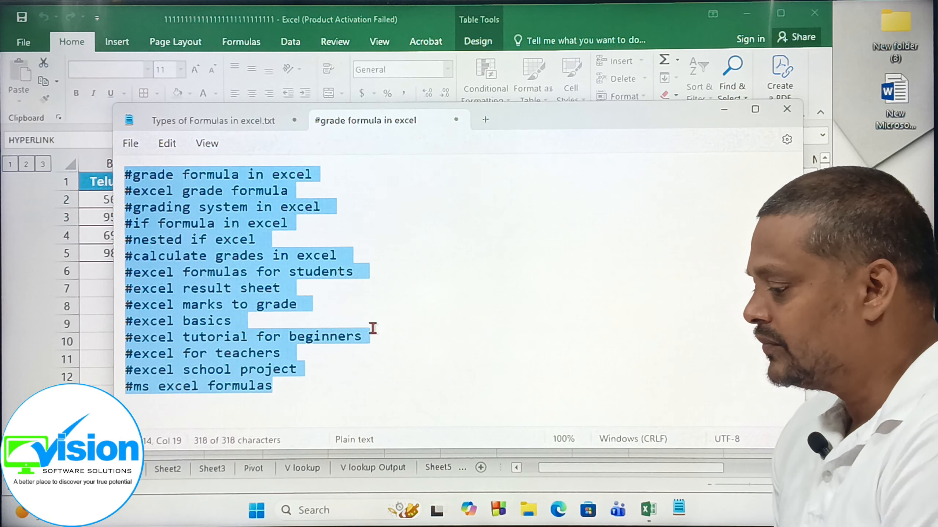
pyautogui.click(485, 121)
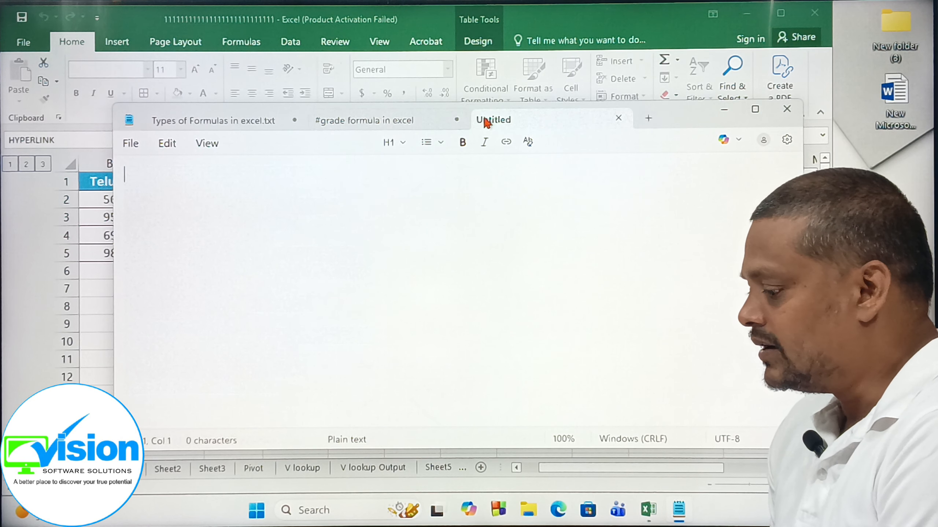
pyautogui.press('Return')
pyautogui.press('Return')
pyautogui.press('Return')
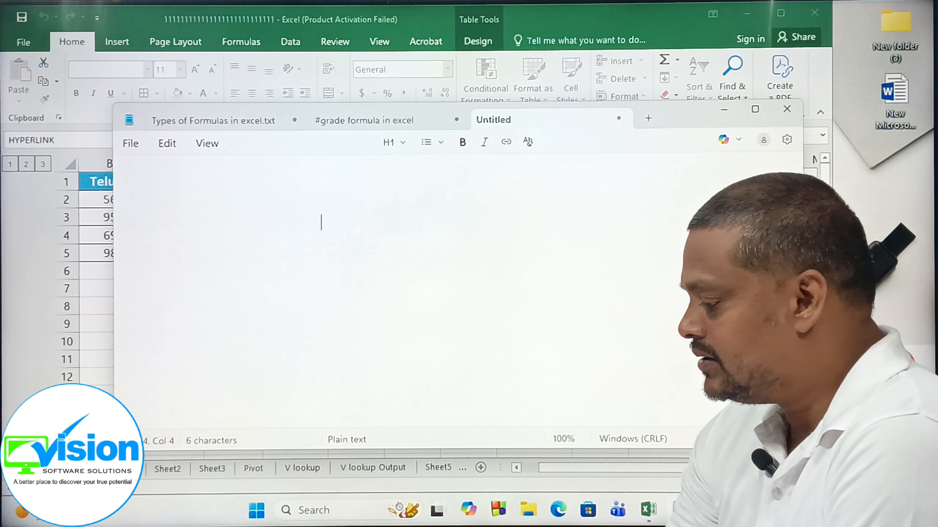
# Write the opening of the RANK syntax in the new note as =rank(average 1st number, Average columm.
pyautogui.write('=ran')
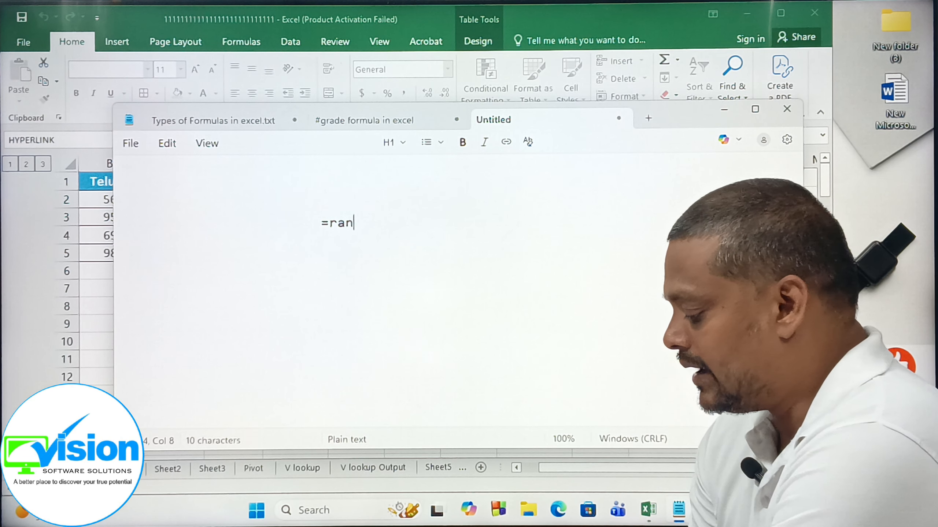
pyautogui.write('k(')
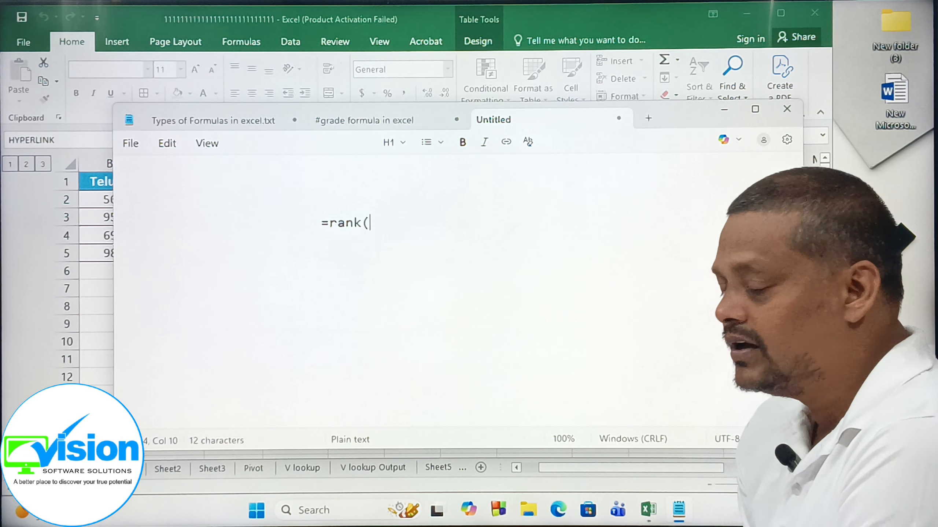
pyautogui.write('av')
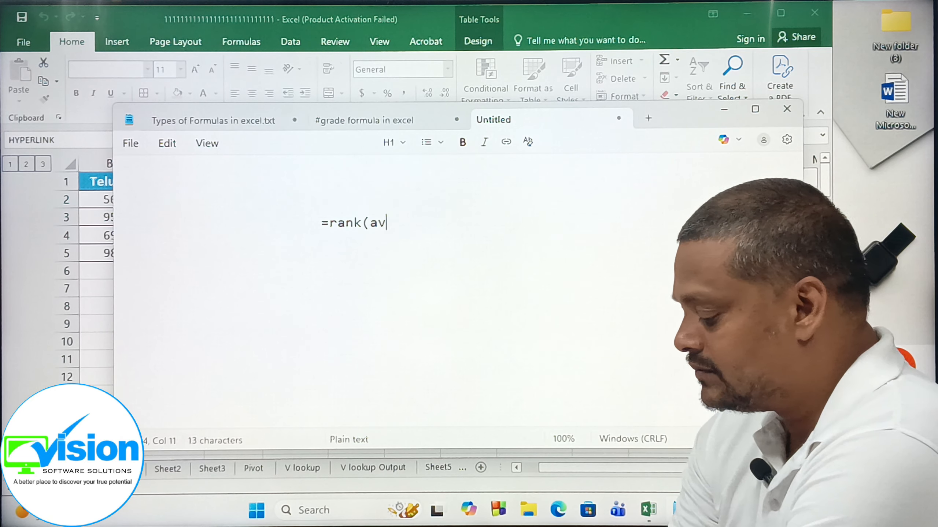
pyautogui.write('erage ')
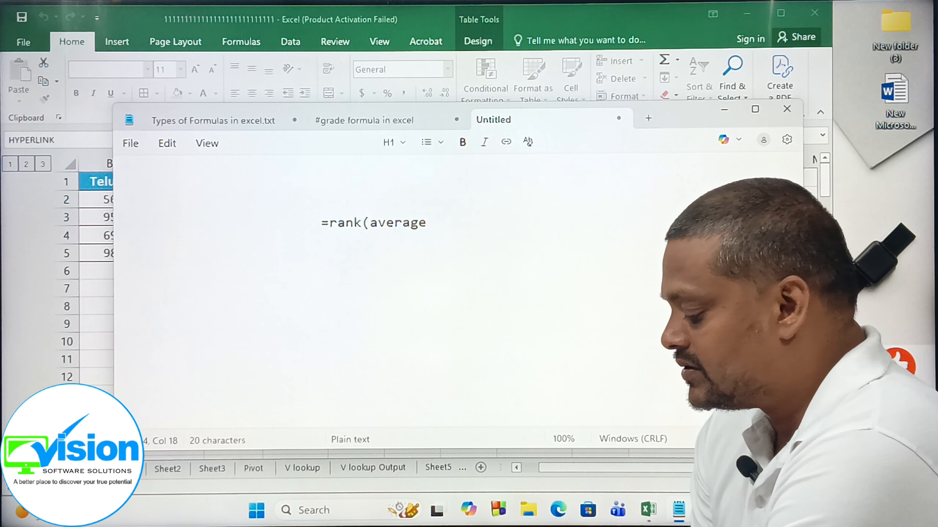
pyautogui.write('1st nu')
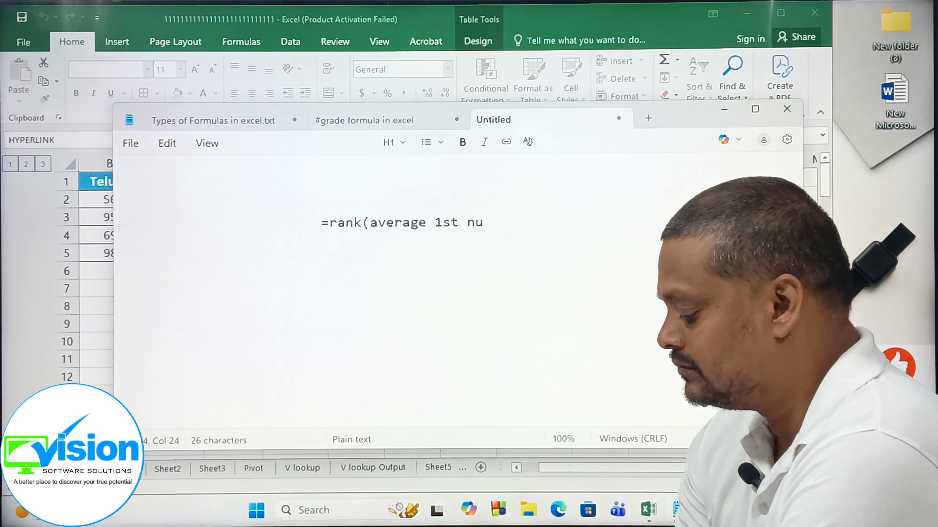
pyautogui.write('mber,')
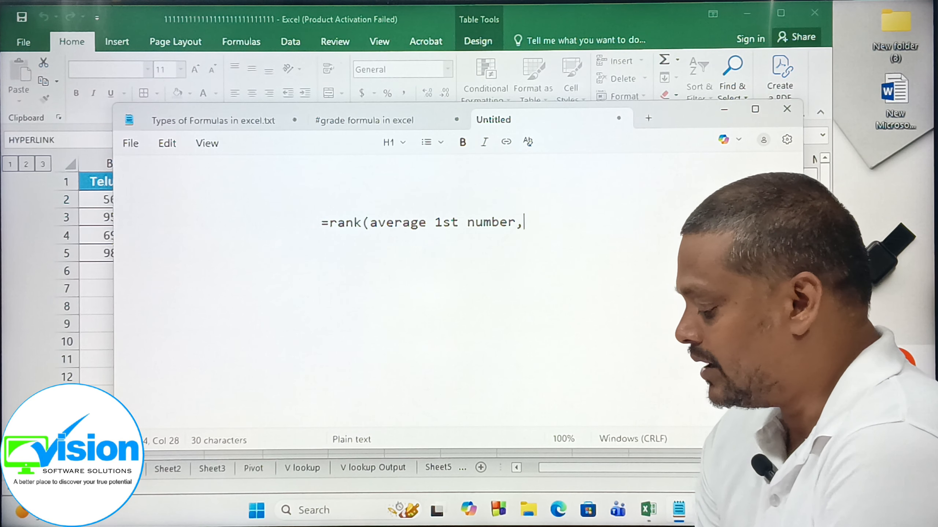
pyautogui.write(' Ave')
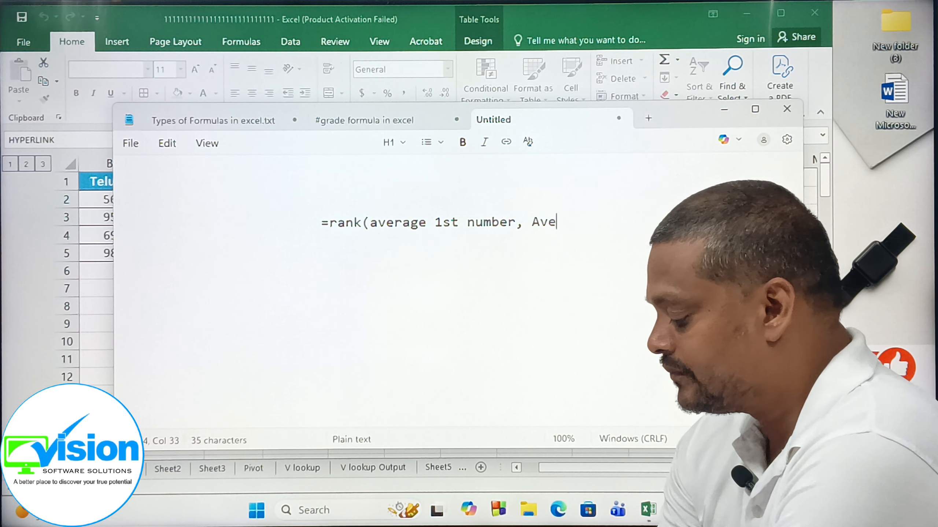
pyautogui.write('rage columm')
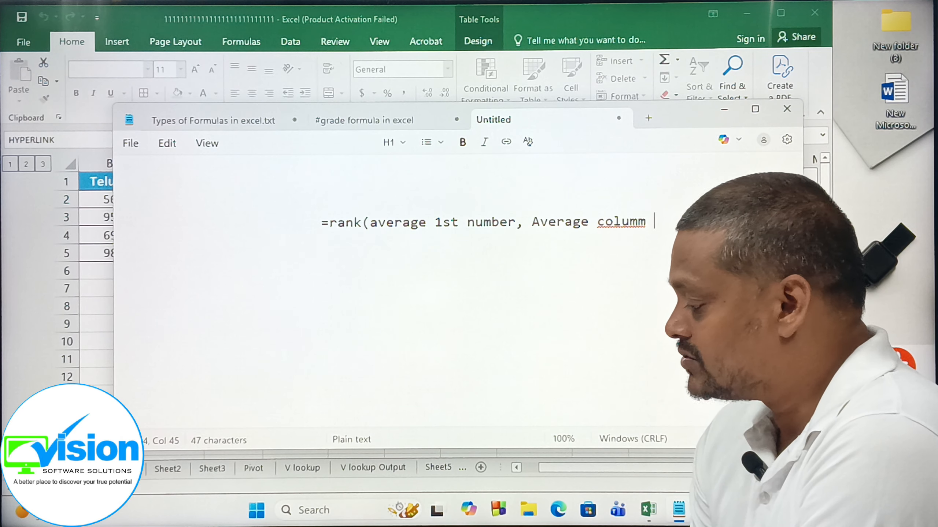
# Replace the word after the second Average with 1st cell:last cell and finish the syntax with ,0/1).
pyautogui.press('Left')
pyautogui.press('Left')
pyautogui.press('Left')
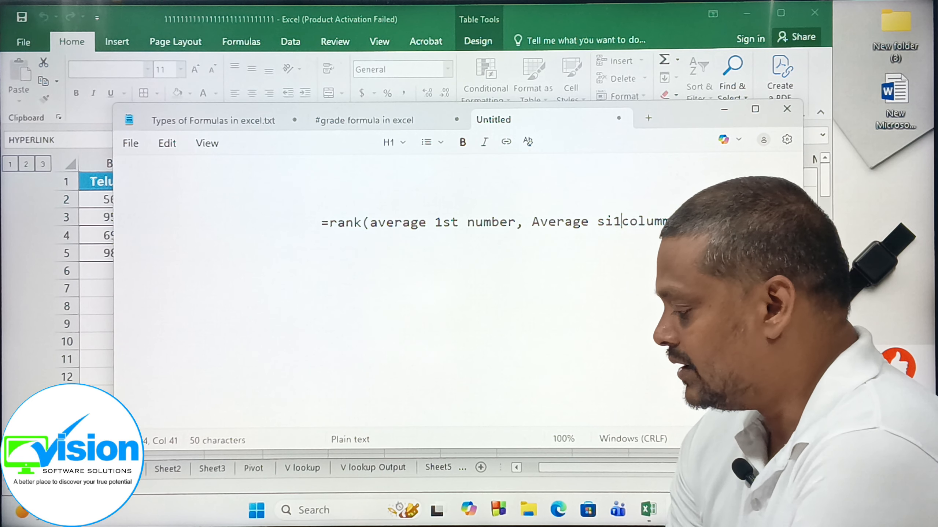
pyautogui.press('BackSpace')
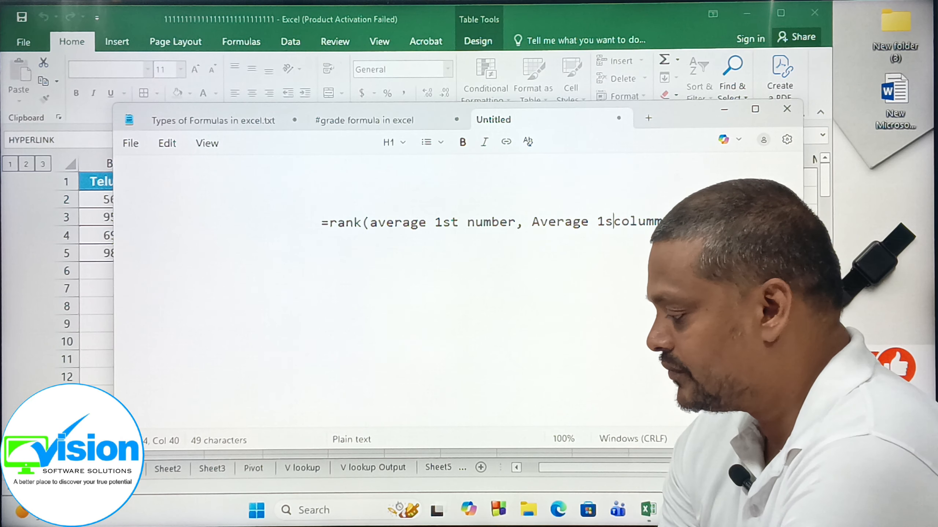
pyautogui.write('t ce')
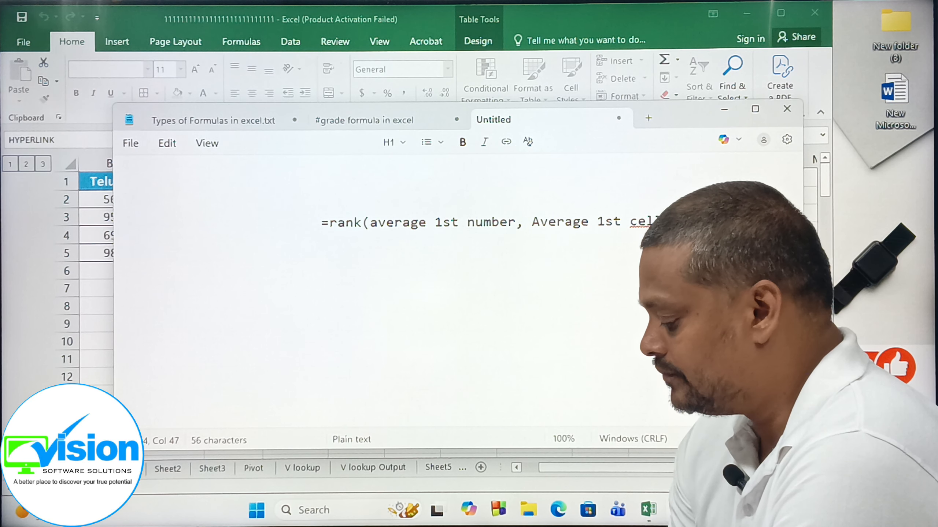
pyautogui.write('la')
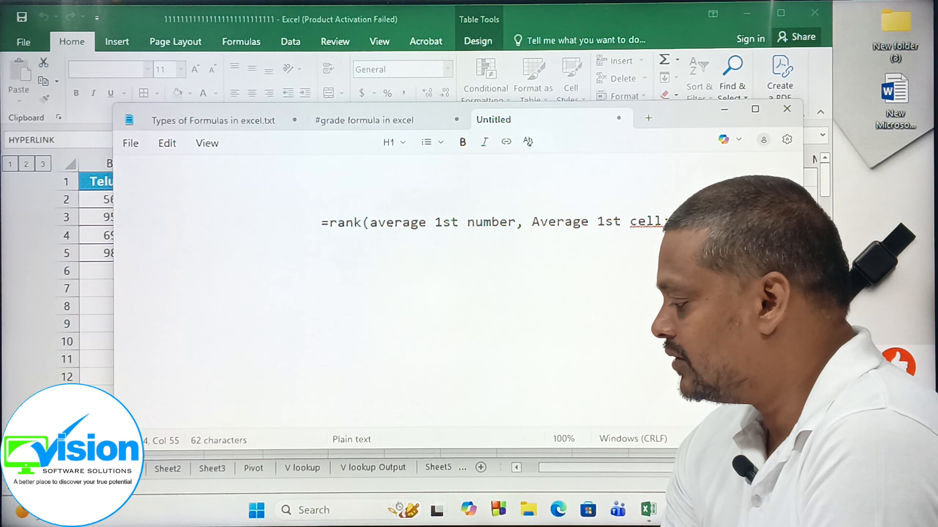
pyautogui.press('Delete')
pyautogui.press('Delete')
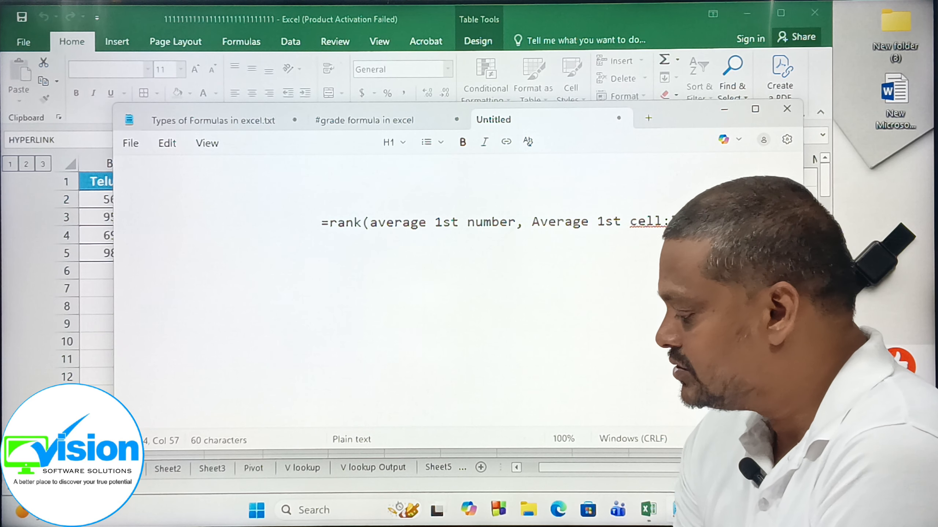
pyautogui.write('0)')
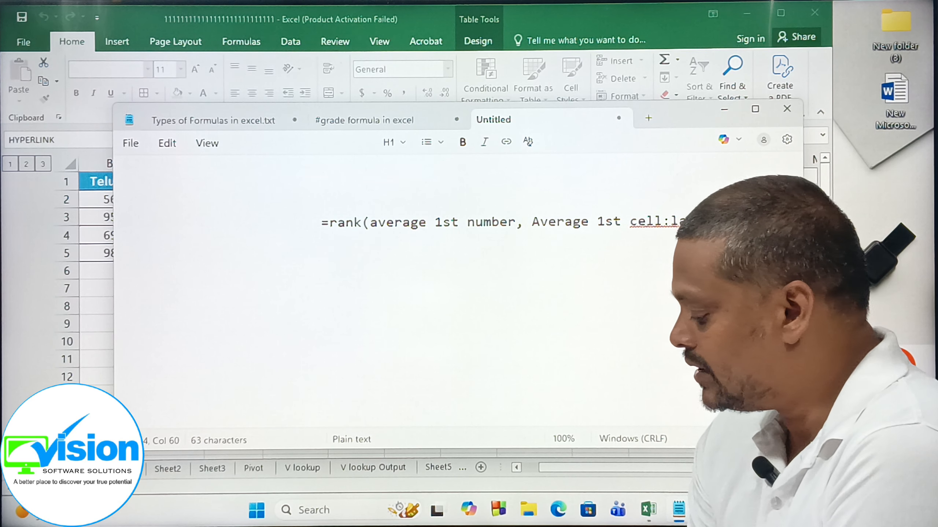
pyautogui.write(')')
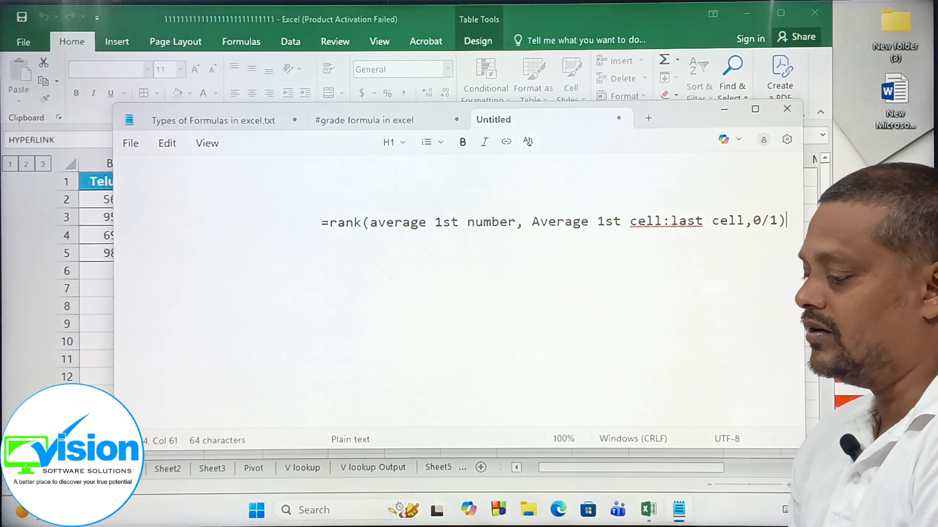
# Remove the extra indentation in front of the RANK syntax line so it starts nearer the margin.
pyautogui.click(312, 222)
pyautogui.press('BackSpace')
pyautogui.press('BackSpace')
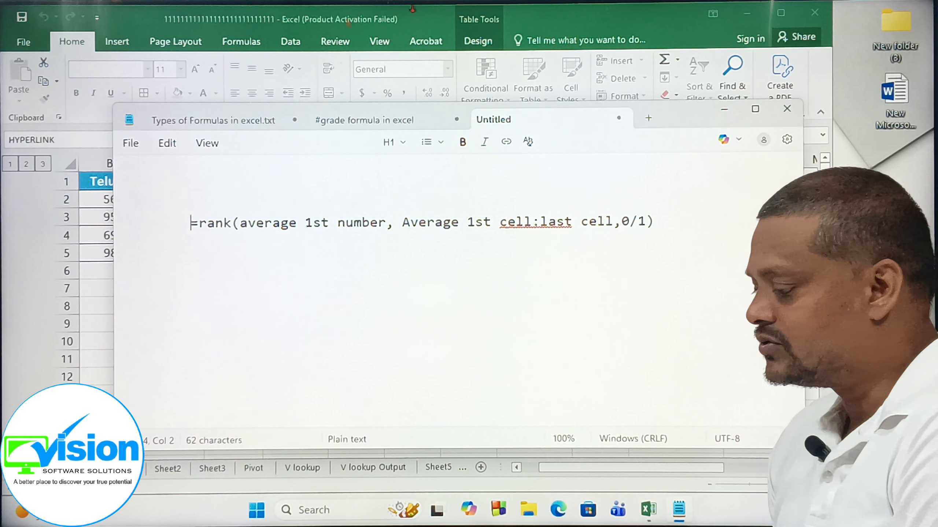
# Copy the entire rank formula of L2 from Excel and paste it, indented, three lines below the syntax line in Notepad.
pyautogui.click(654, 508)
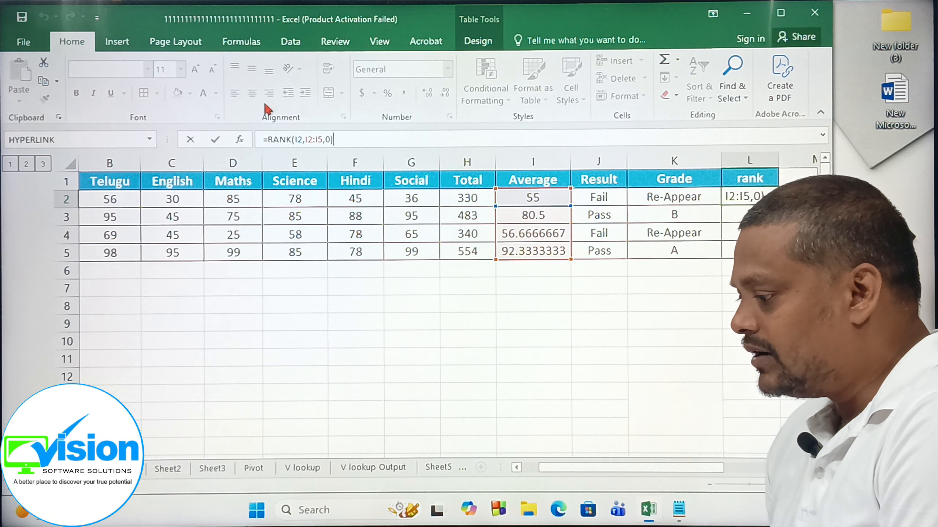
pyautogui.moveTo(288, 139); pyautogui.dragTo(252, 137)
pyautogui.hotkey('ctrl', 'c')
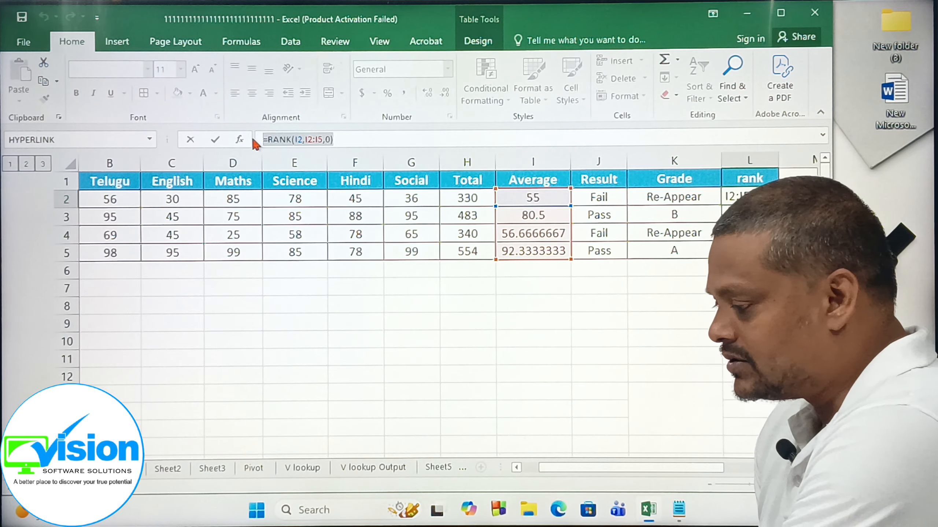
pyautogui.click(679, 509)
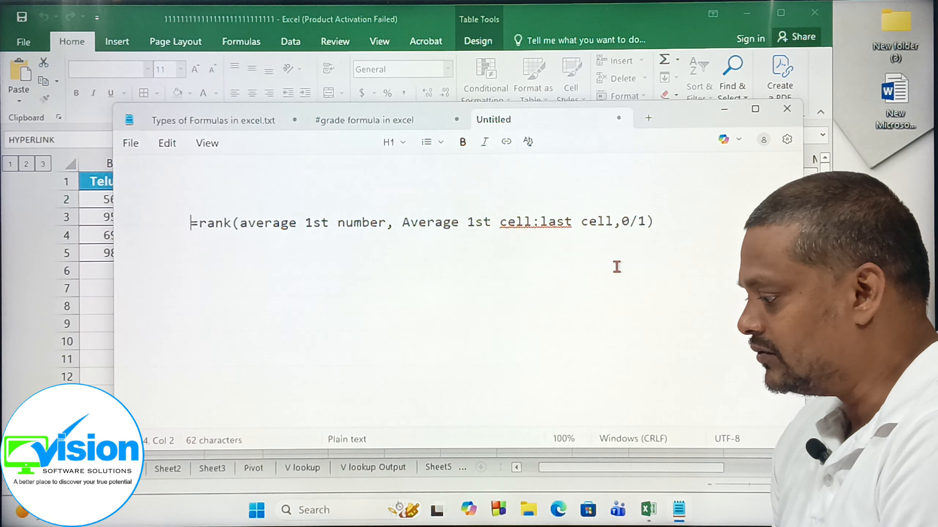
pyautogui.press('Return')
pyautogui.press('Return')
pyautogui.press('Return')
pyautogui.press('Tab')
pyautogui.press('Tab')
pyautogui.press('Tab')
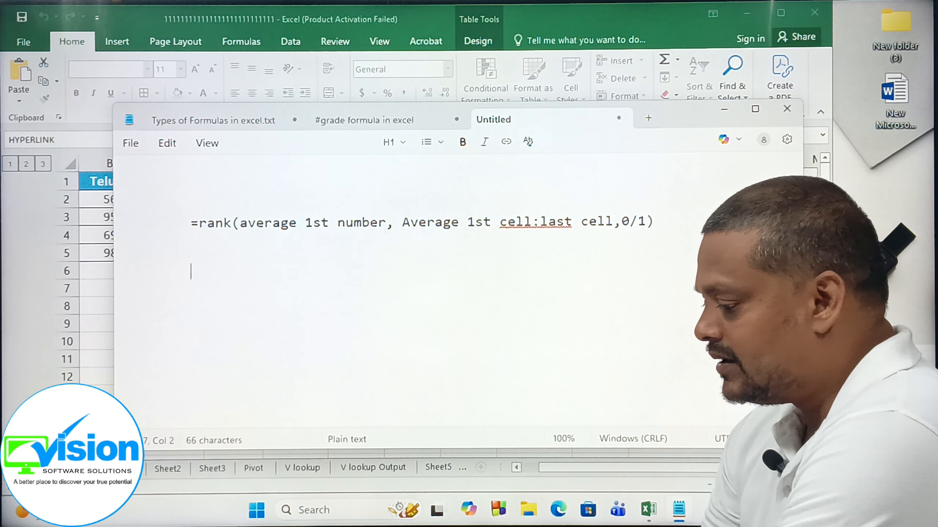
pyautogui.hotkey('ctrl', 'v')
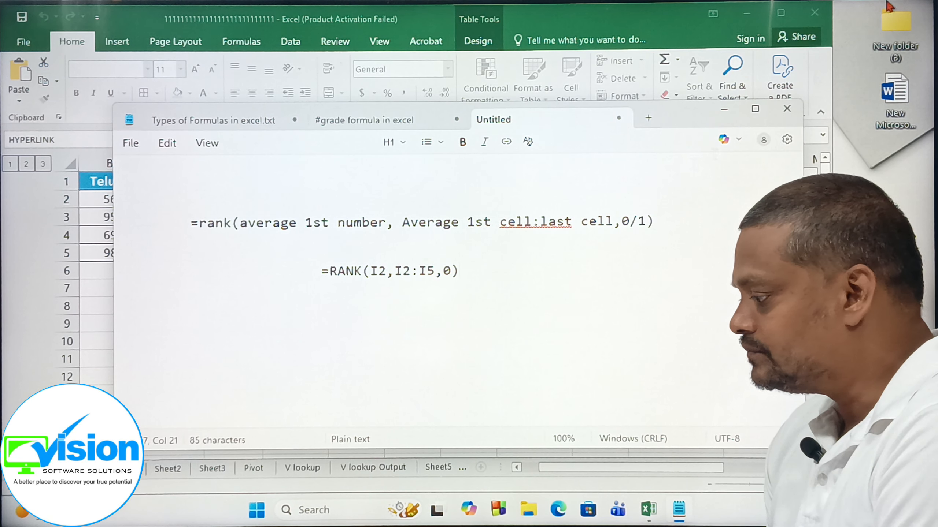
# Maximize Notepad, highlight the range I2:I5 in the pasted formula, and compare it with the Average column in Excel.
pyautogui.click(755, 109)
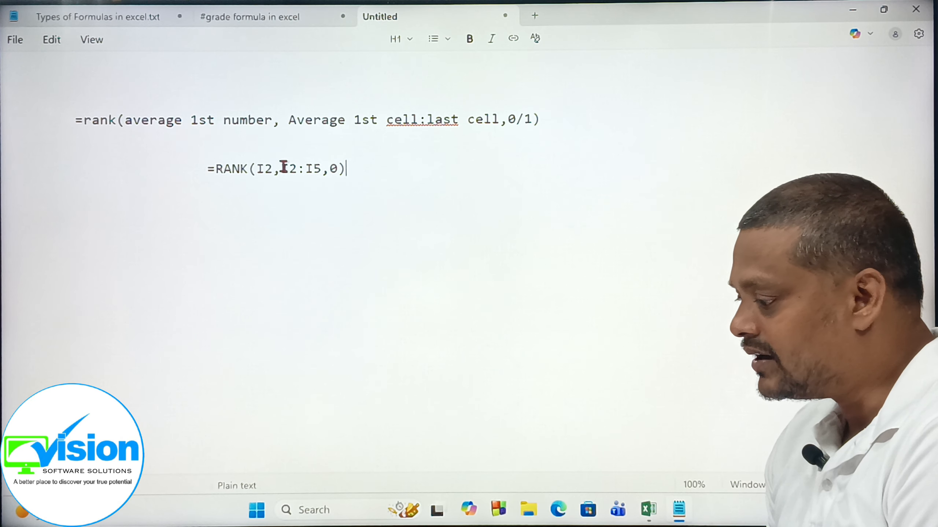
pyautogui.moveTo(283, 167); pyautogui.dragTo(320, 172)
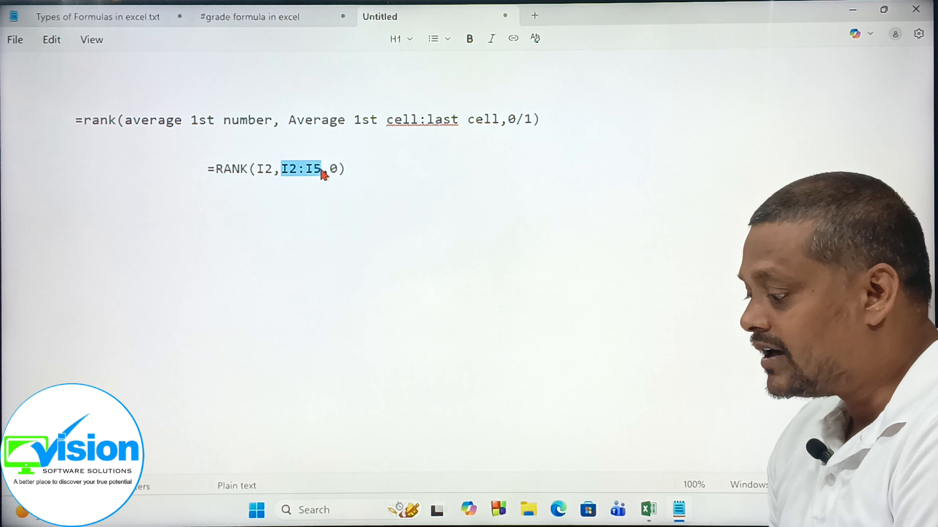
pyautogui.click(644, 516)
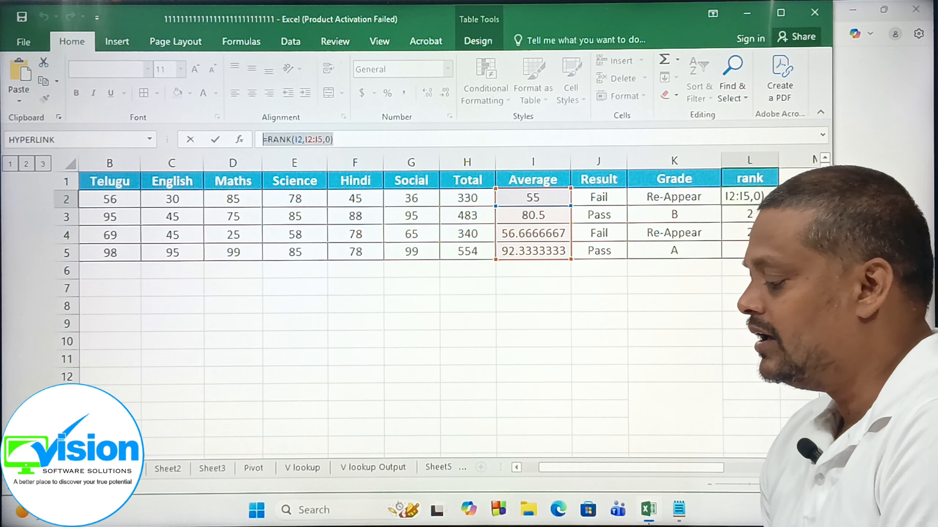
pyautogui.click(678, 510)
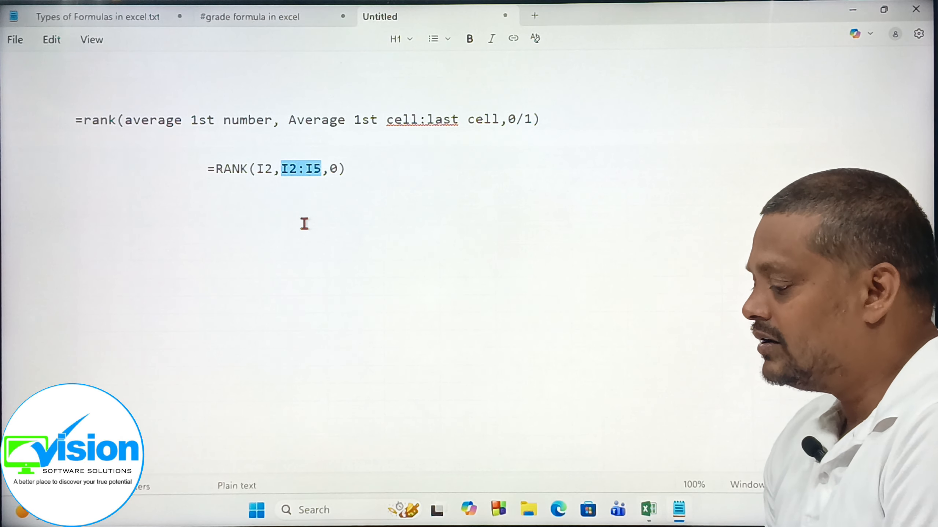
# Make the range in the pasted Notepad formula absolute by adding dollar signs so it reads $I$2:$I$5.
pyautogui.click(284, 171)
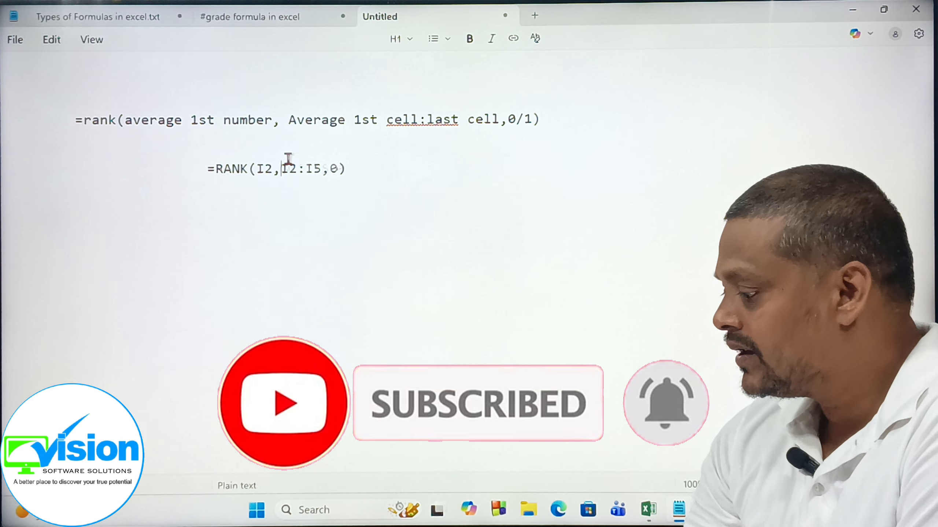
pyautogui.write('$I')
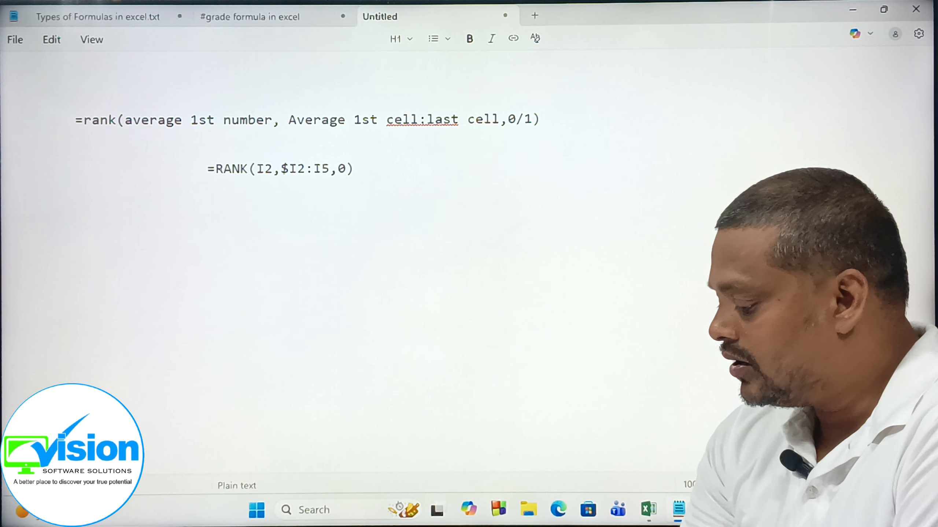
pyautogui.write('$')
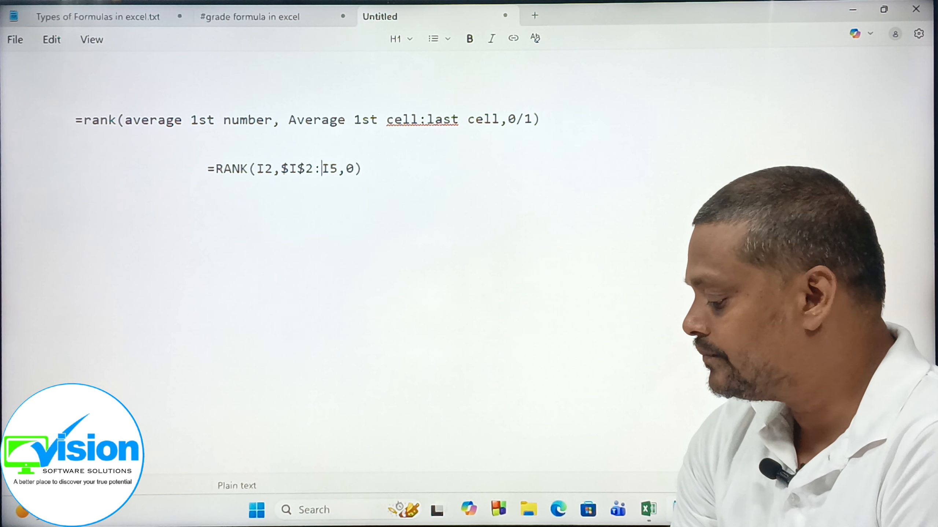
pyautogui.write('$I')
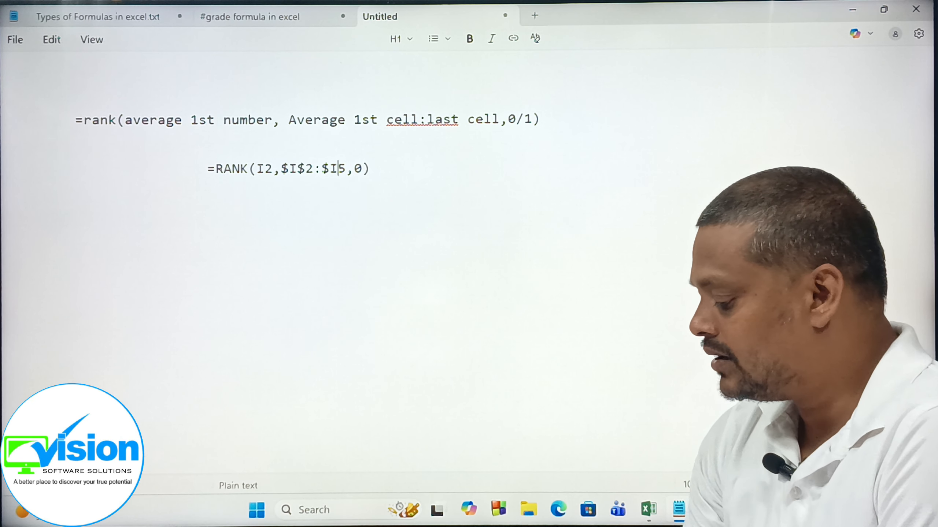
pyautogui.write('$')
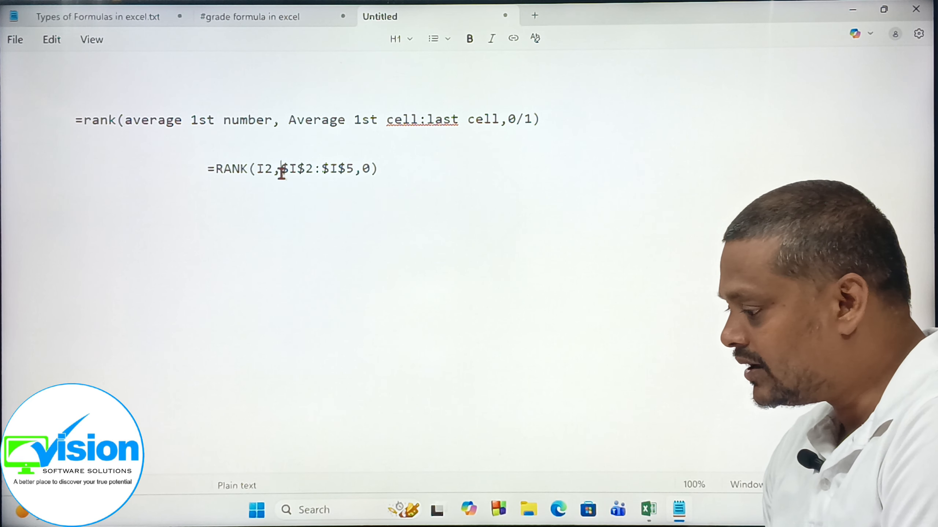
# Highlight the absolute range $I$2:$I$5 in the Notepad formula to examine it.
pyautogui.moveTo(281, 172); pyautogui.dragTo(354, 170)
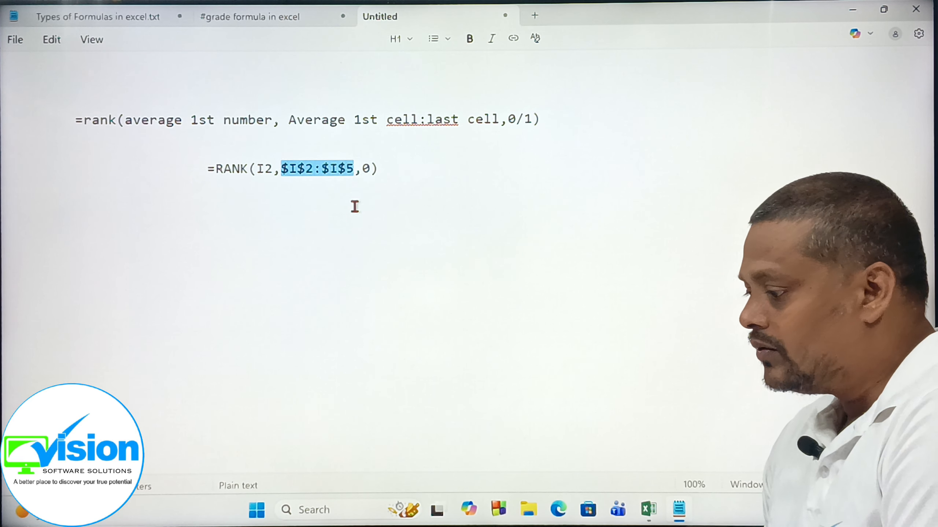
pyautogui.click(354, 206)
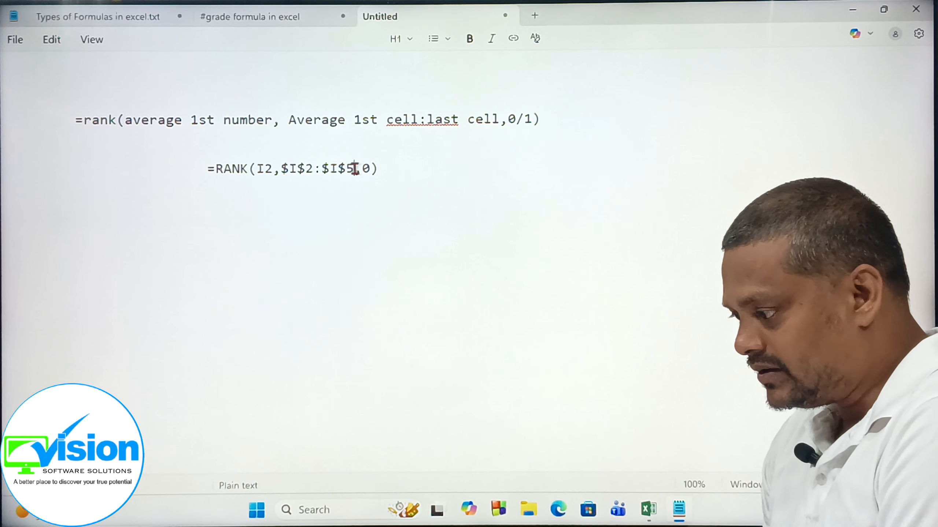
pyautogui.moveTo(354, 170)
pyautogui.mouseDown()
pyautogui.moveTo(283, 171)
pyautogui.moveTo(354, 170)
pyautogui.mouseUp()
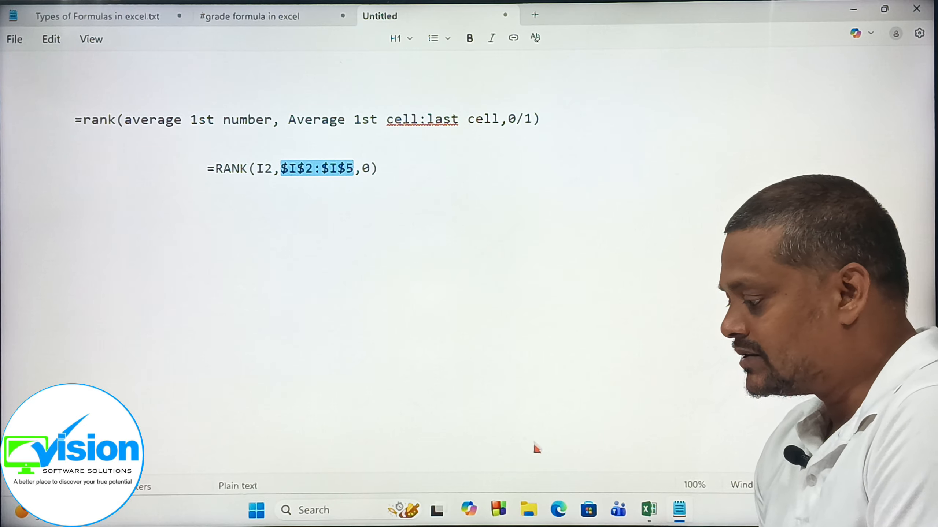
# Switch to Excel, leave the L2 formula unedited, and clear the rank cells L2:L5.
pyautogui.click(649, 511)
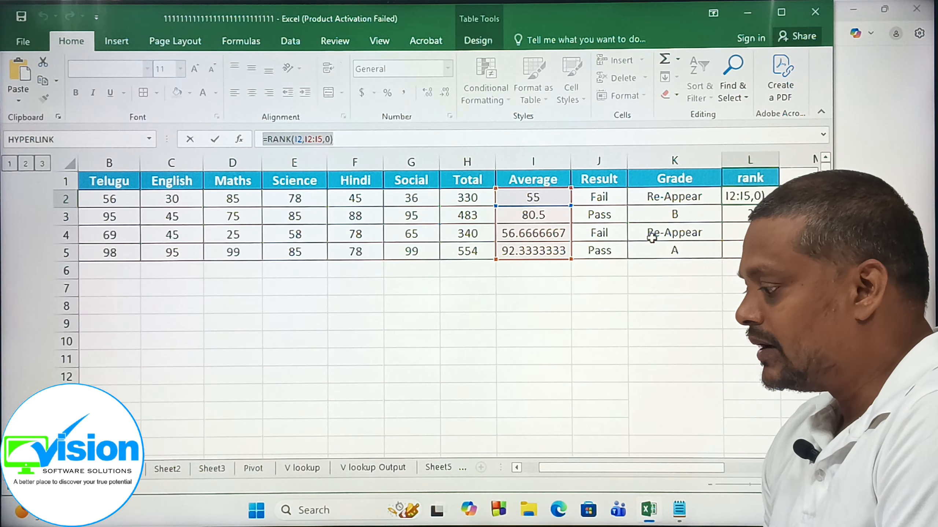
pyautogui.click(747, 192)
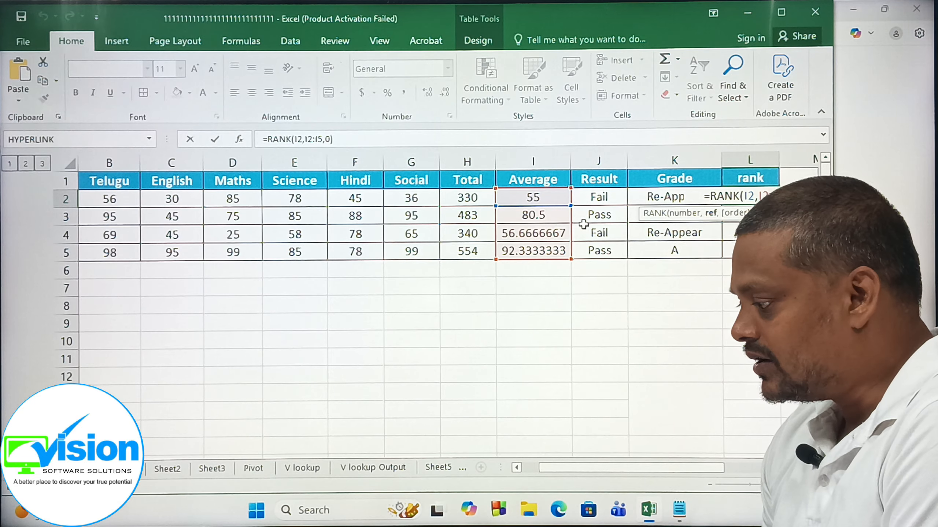
pyautogui.press('Escape')
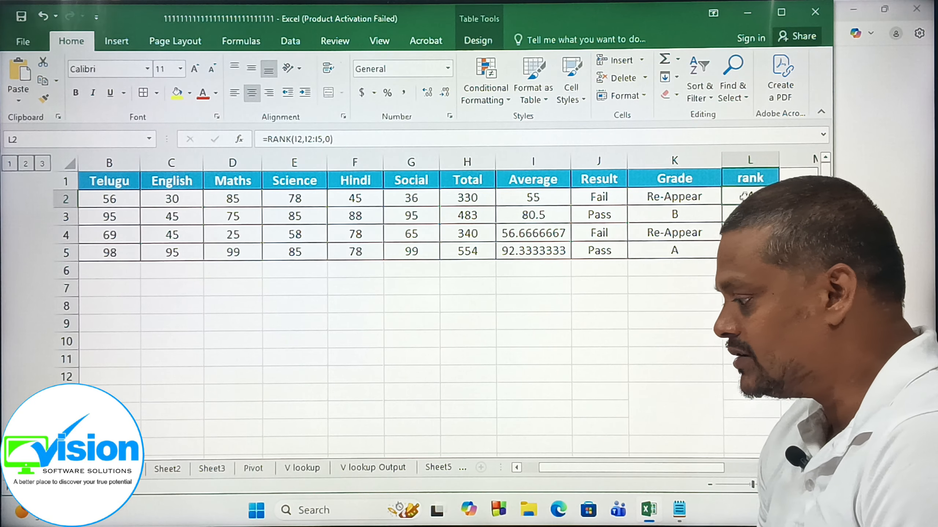
pyautogui.moveTo(752, 196); pyautogui.dragTo(750, 248)
pyautogui.press('Delete')
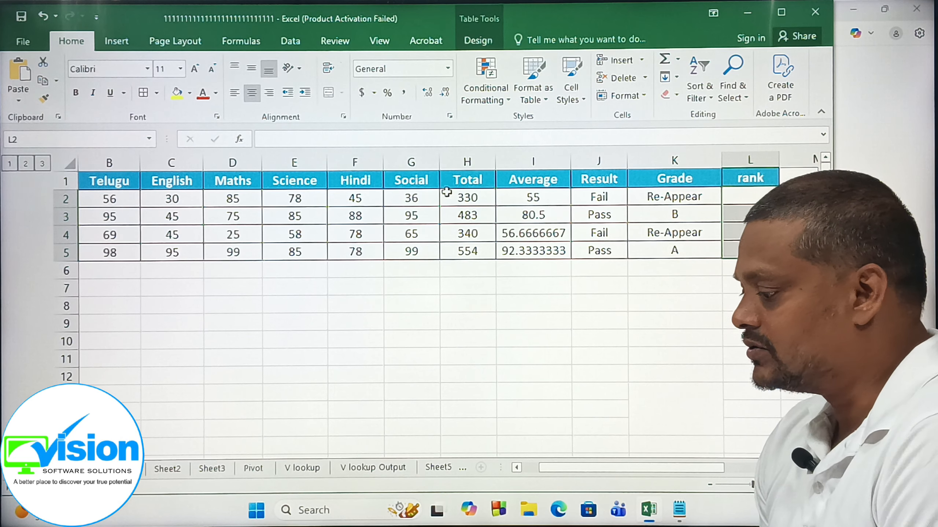
# Enter =rank(i2,$i$2:$i$5,0) in L2 and fill the formula down to L5.
pyautogui.click(748, 195)
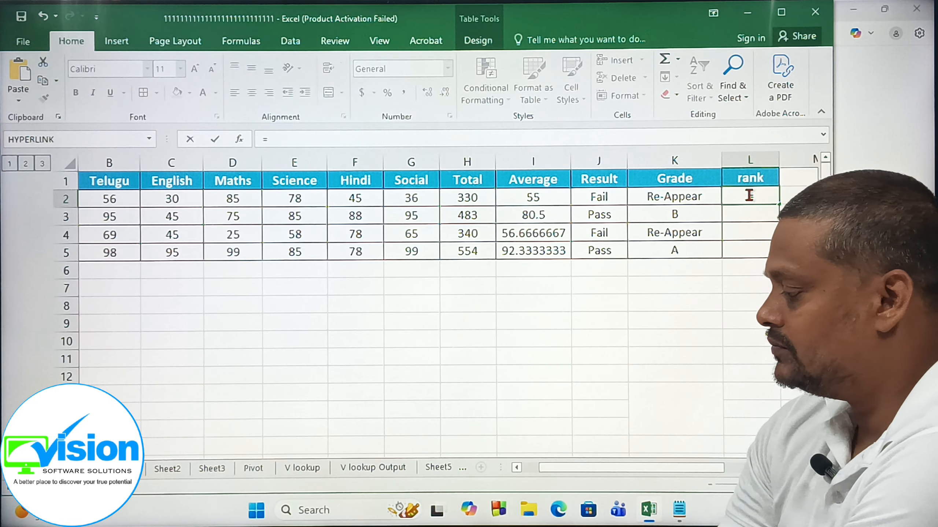
pyautogui.write('=i')
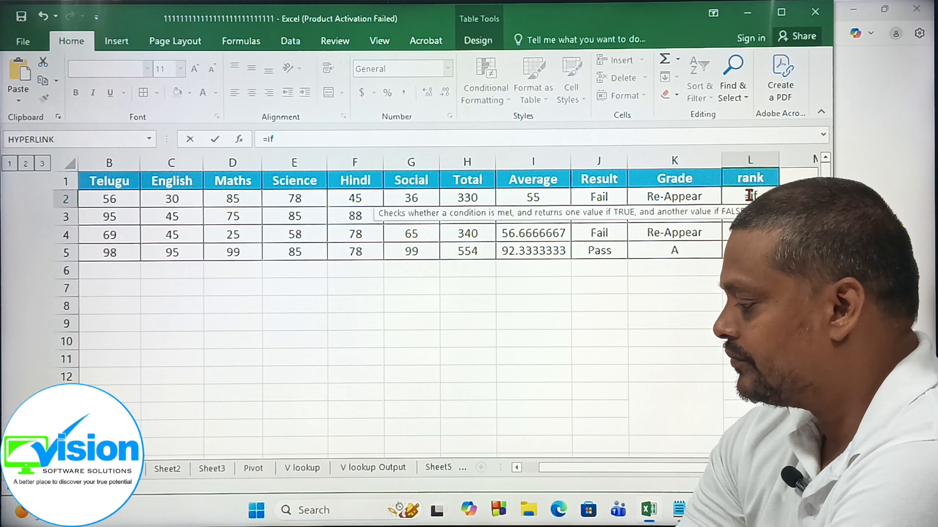
pyautogui.press('BackSpace')
pyautogui.write('r')
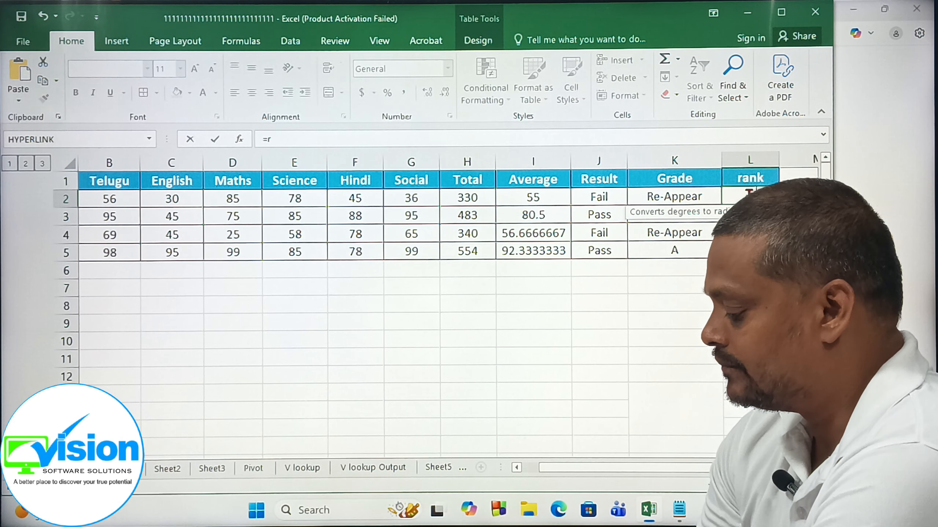
pyautogui.write('ank(')
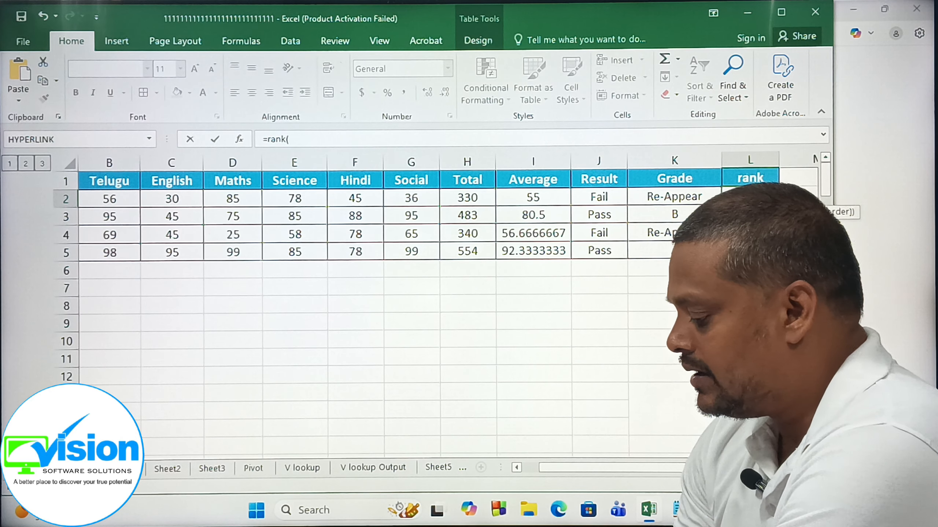
pyautogui.write('i2')
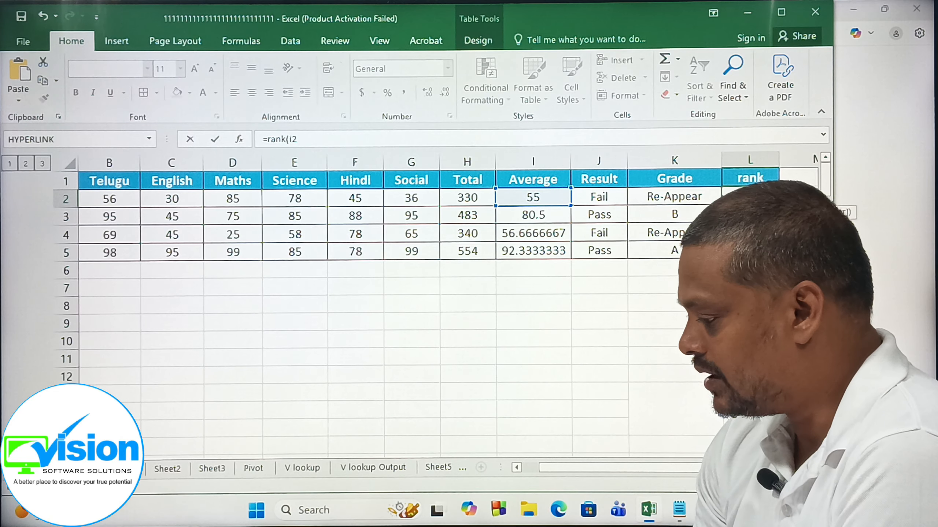
pyautogui.write(',$i$2:$i$5,')
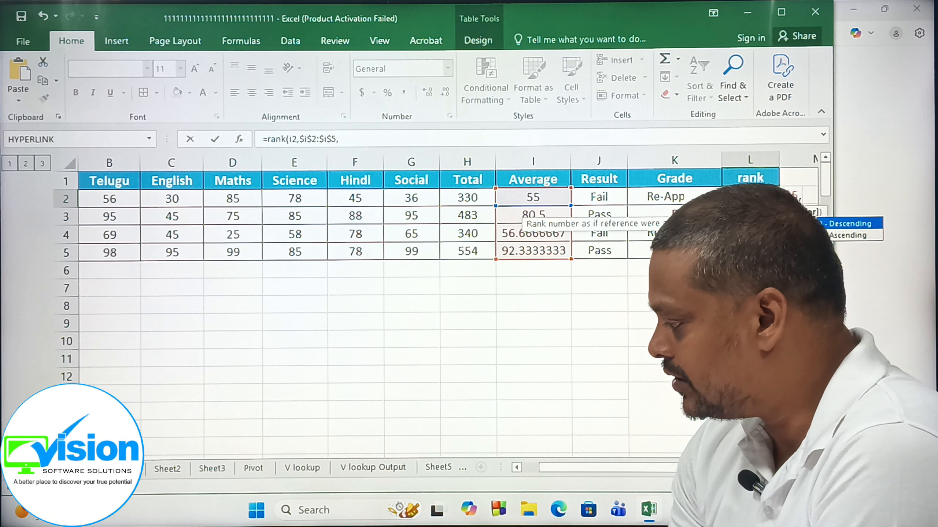
pyautogui.write(')')
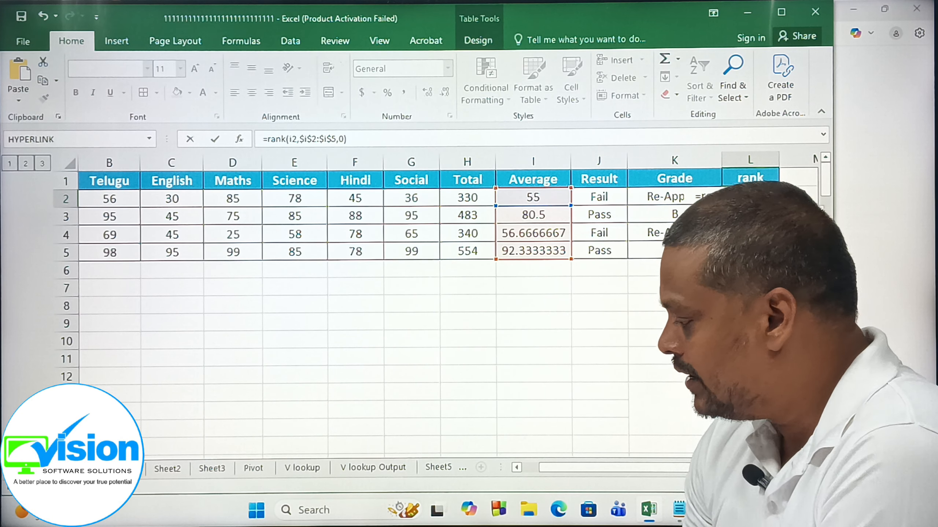
pyautogui.press('Return')
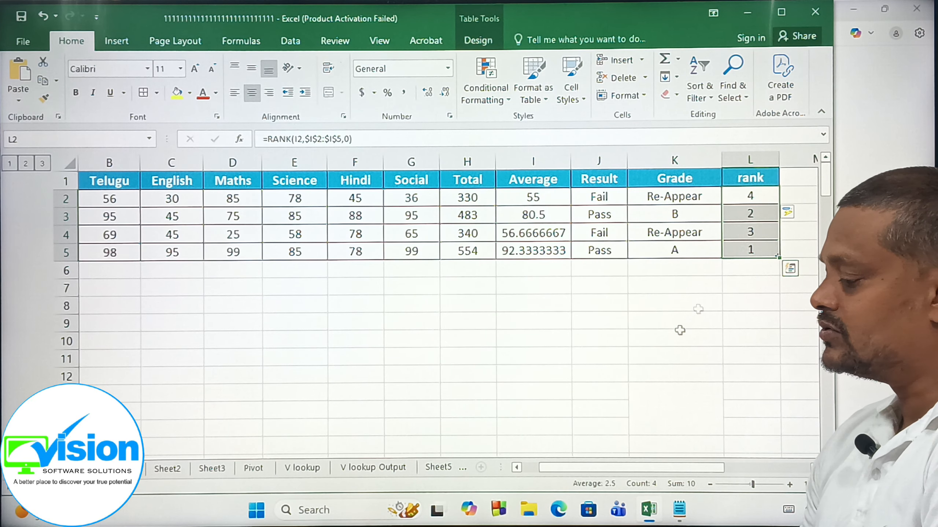
pyautogui.click(659, 342)
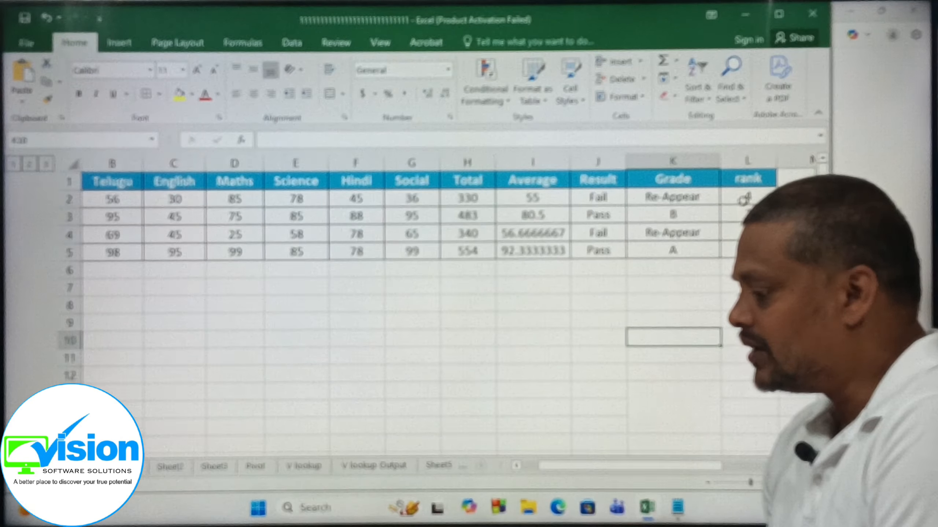
# Set the order argument of the rank formula in L5 to 1 for ascending ranking.
pyautogui.click(744, 199)
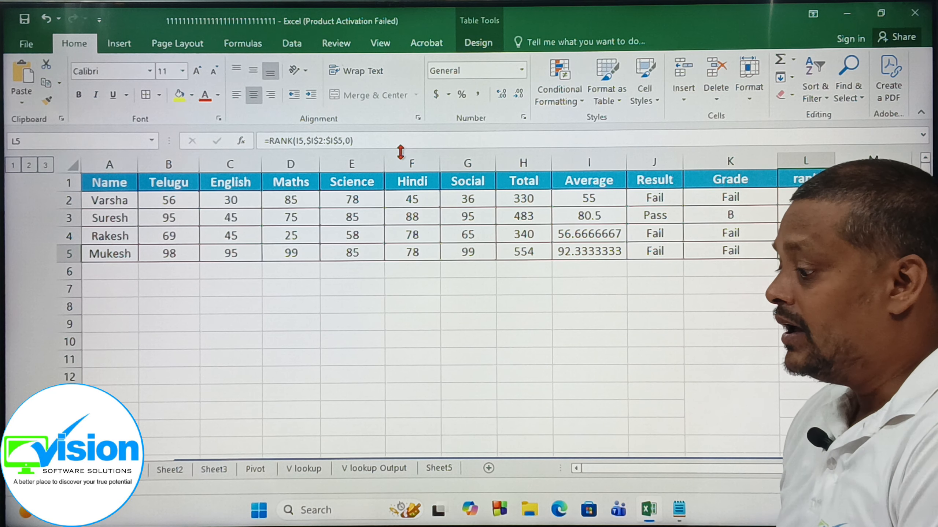
pyautogui.click(349, 141)
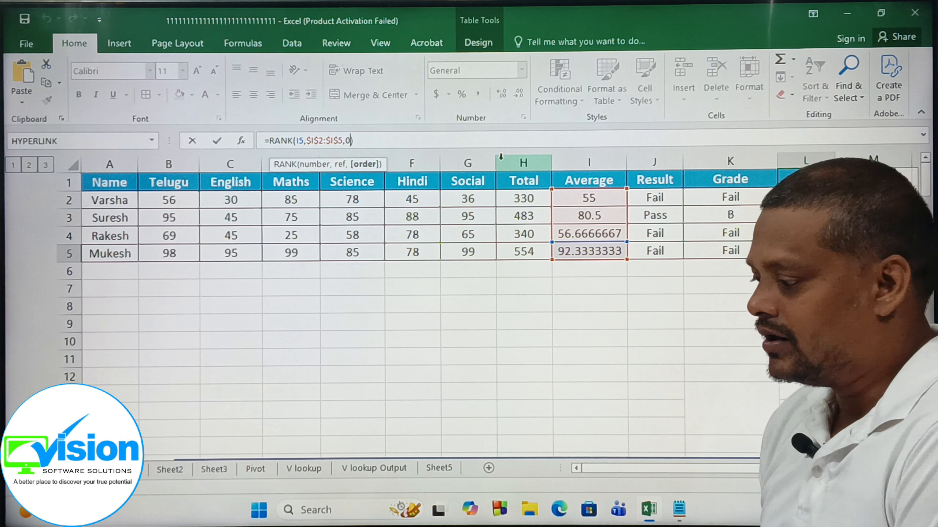
pyautogui.press('BackSpace')
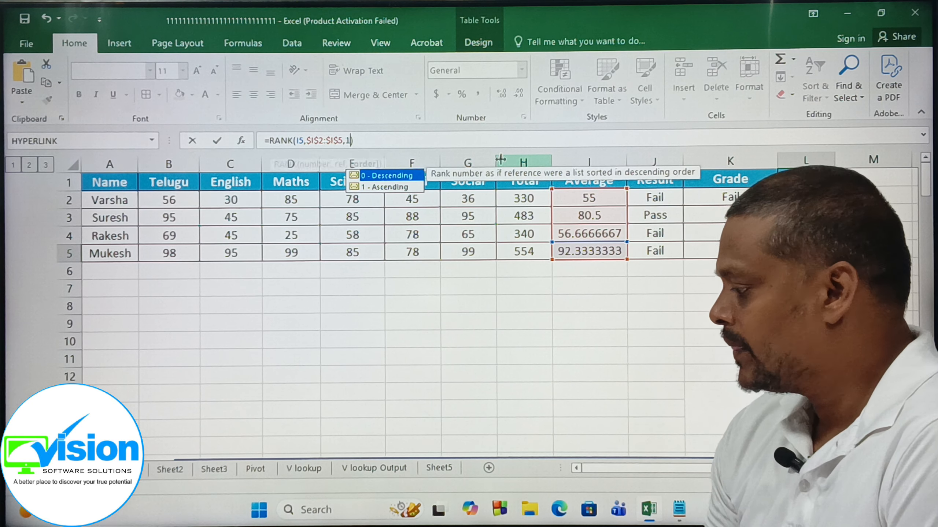
pyautogui.write('1')
pyautogui.press('Return')
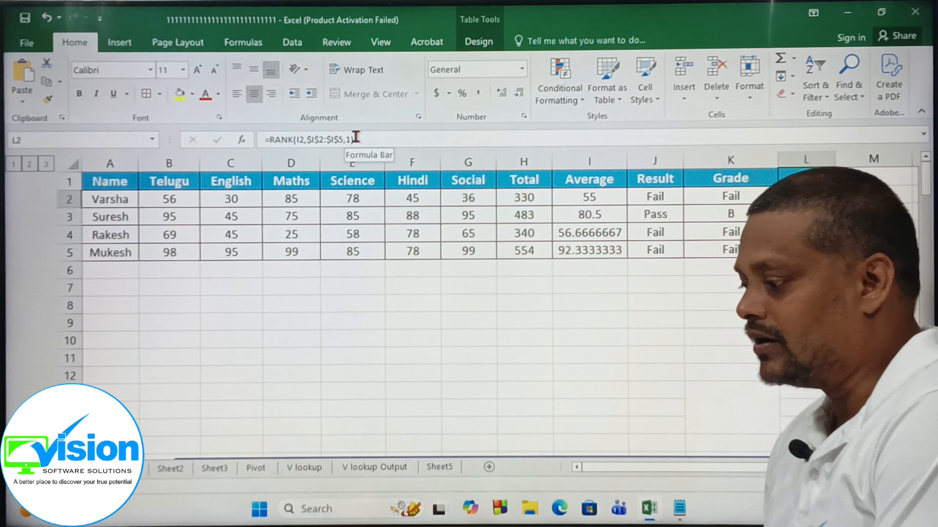
# Set the order argument of the rank formula in L2 to 0 for descending ranking.
pyautogui.click(351, 143)
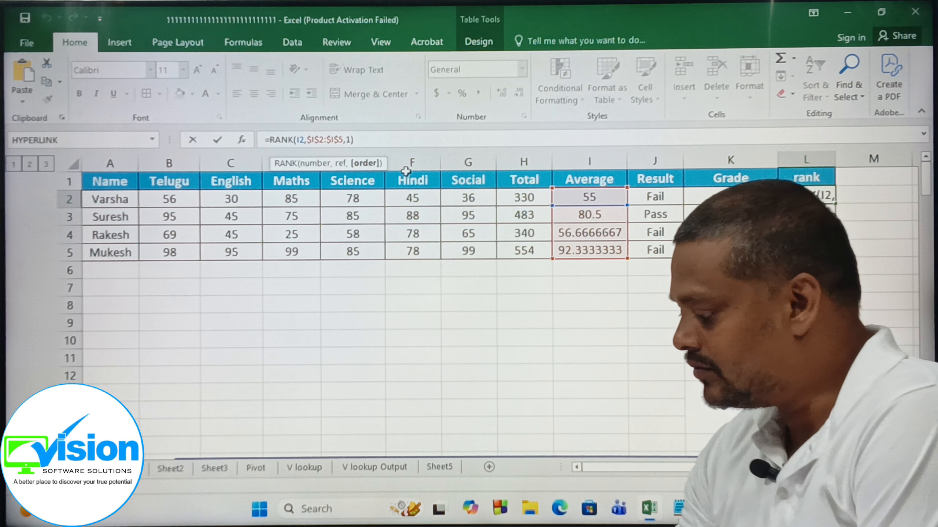
pyautogui.press('BackSpace')
pyautogui.write('0')
pyautogui.press('Return')
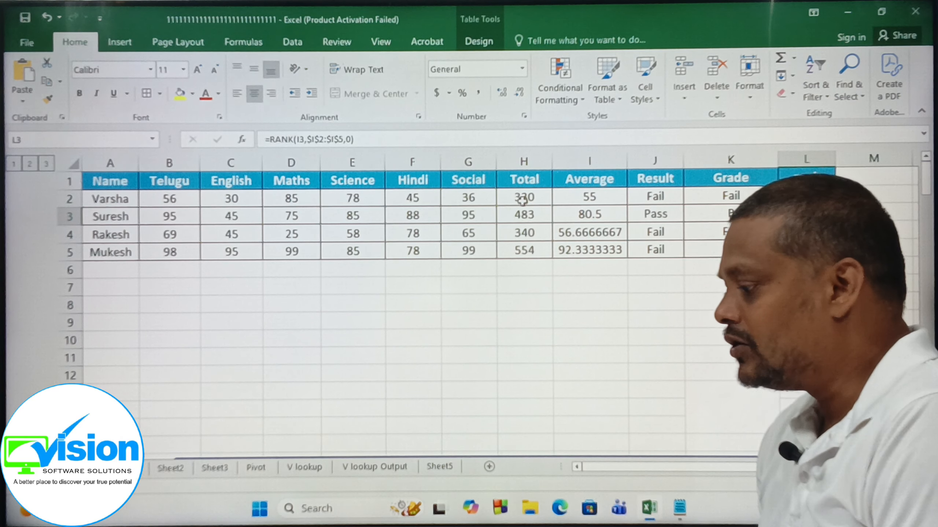
# Clear the Total, Average, Result, Grade and rank values in H2:L5.
pyautogui.moveTo(532, 197); pyautogui.dragTo(807, 251)
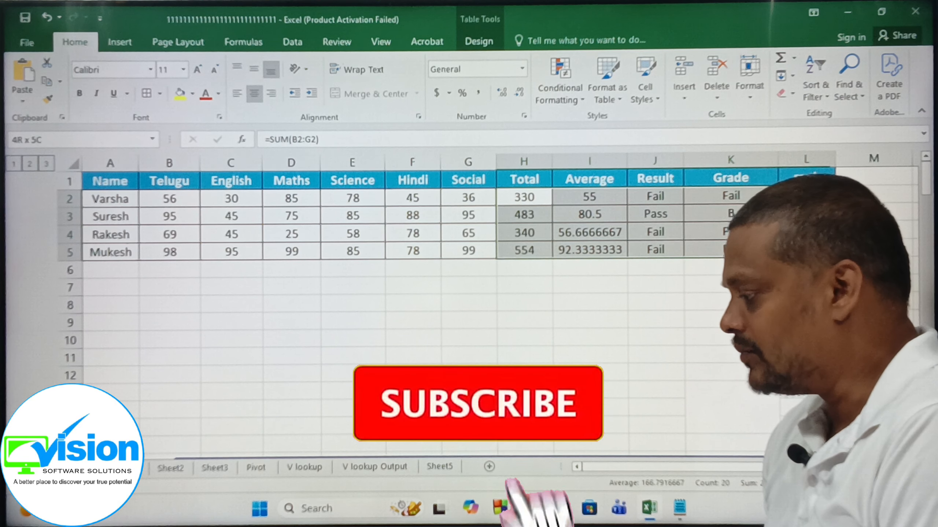
pyautogui.press('Delete')
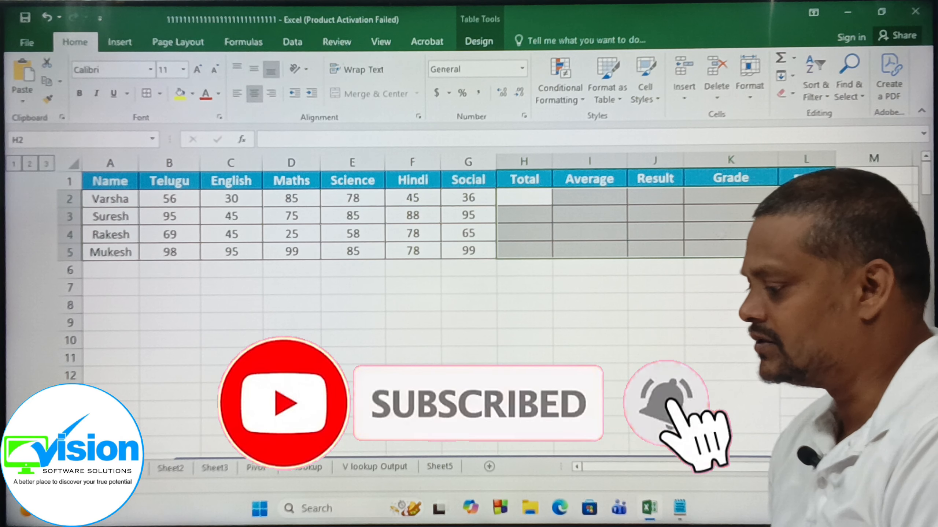
pyautogui.click(480, 268)
# Sum the six subject marks B2:G2 into the Total column with AutoSum.
pyautogui.moveTo(188, 204); pyautogui.dragTo(483, 199)
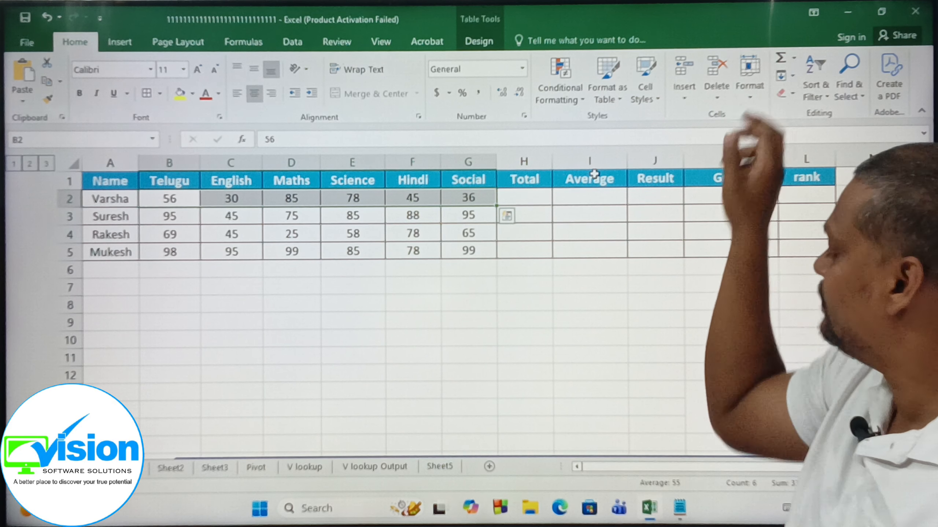
pyautogui.click(794, 59)
pyautogui.click(803, 78)
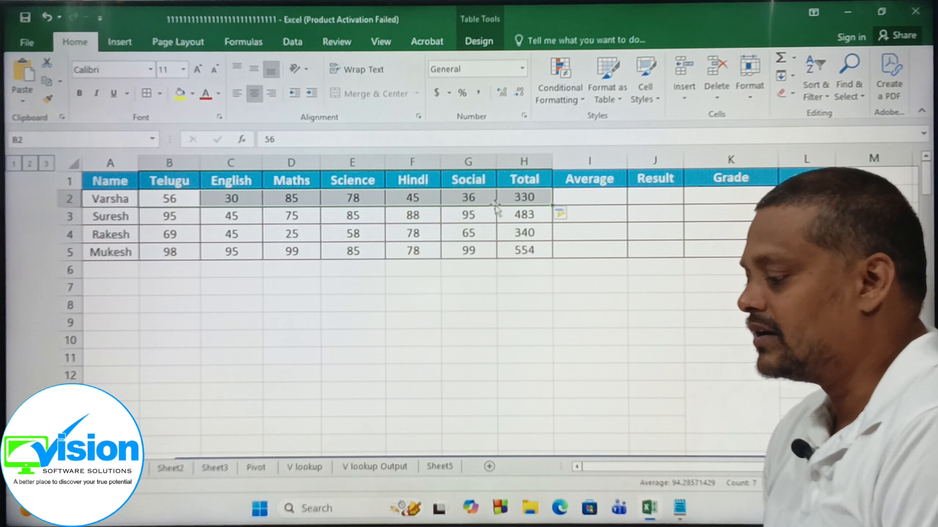
# Calculate the average of the six subject marks B2:G2 in the Average column, leaving the Total out of the range.
pyautogui.click(468, 319)
pyautogui.moveTo(164, 198); pyautogui.dragTo(485, 198)
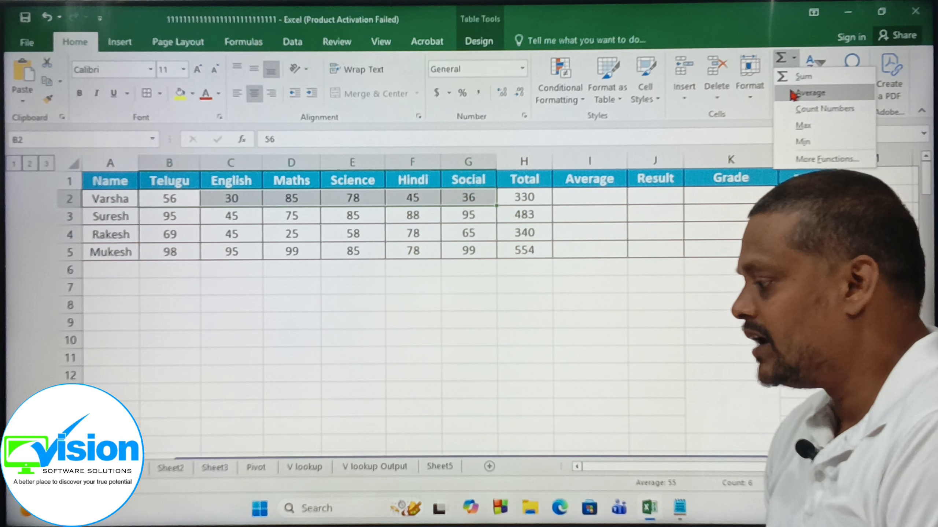
pyautogui.click(794, 93)
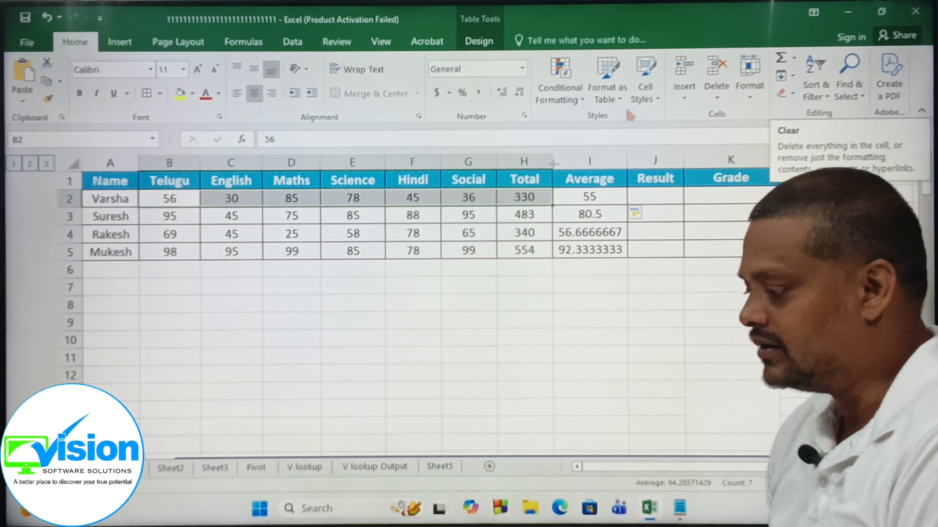
# Enter =if(and(b2>=35,c2>=35,d2>=35,e2>=35,f2>=35,g2>=35),"Pass","Fail") in J2 of the Result column.
pyautogui.click(661, 197)
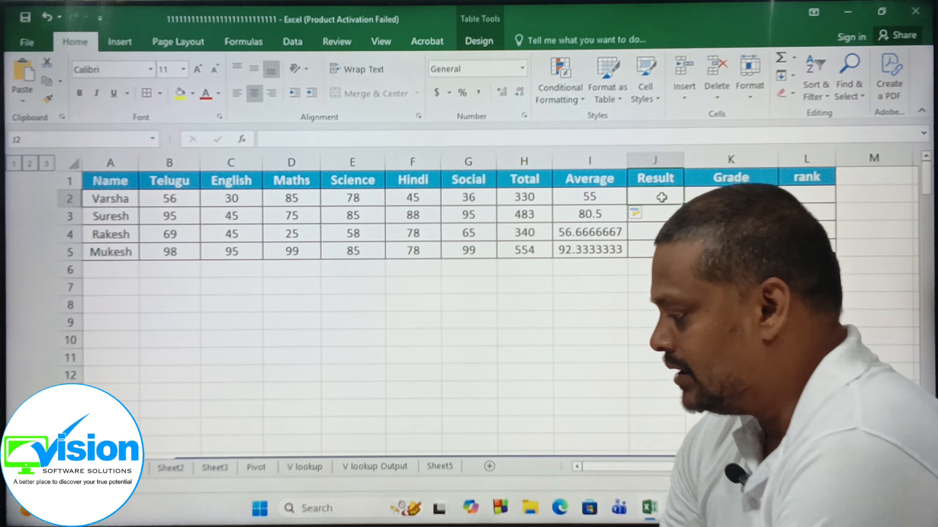
pyautogui.write('=if(')
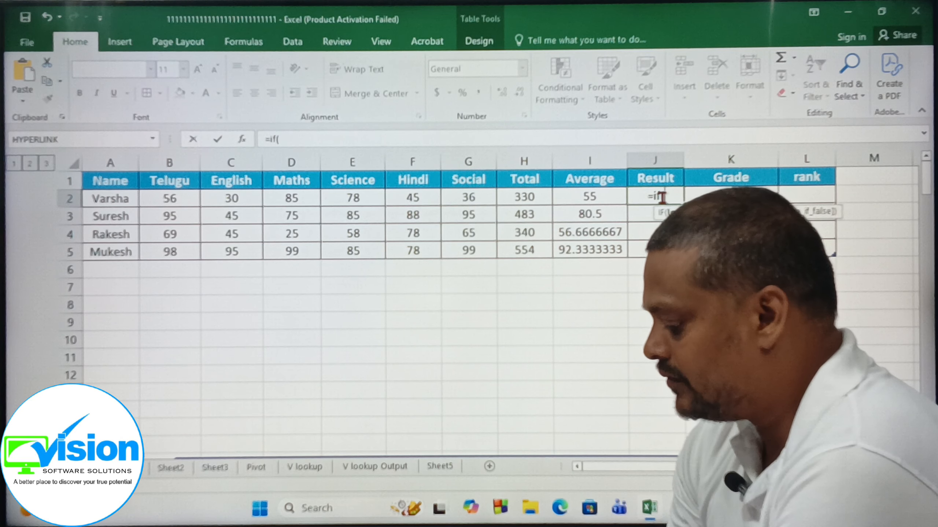
pyautogui.write('and')
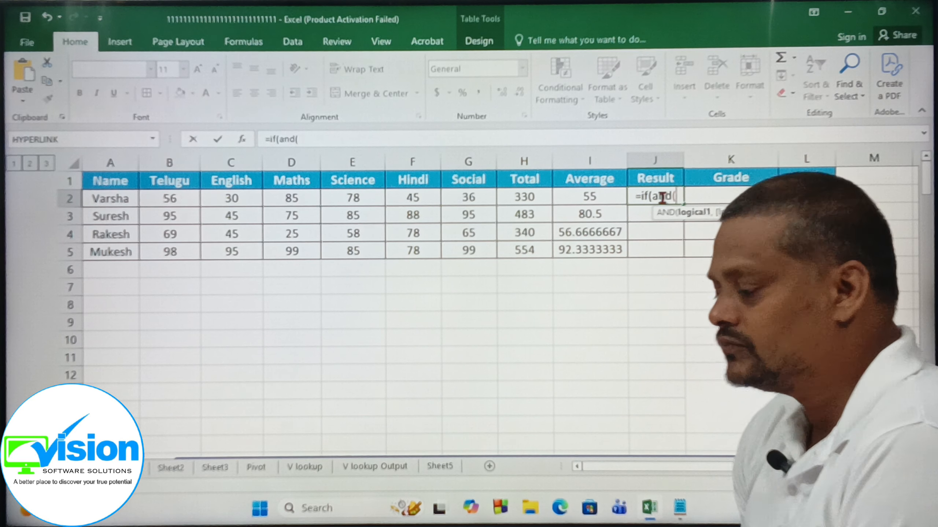
pyautogui.write('(')
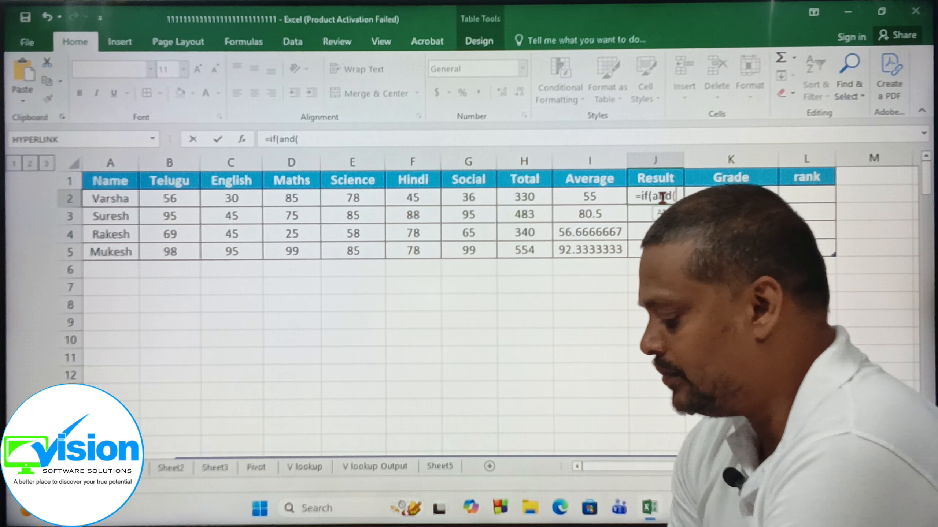
pyautogui.write('b2>=35')
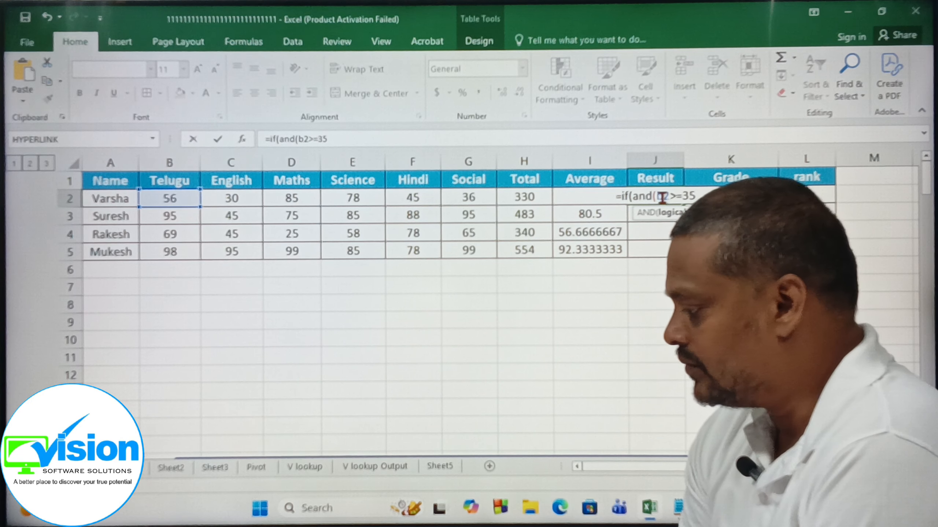
pyautogui.write(',')
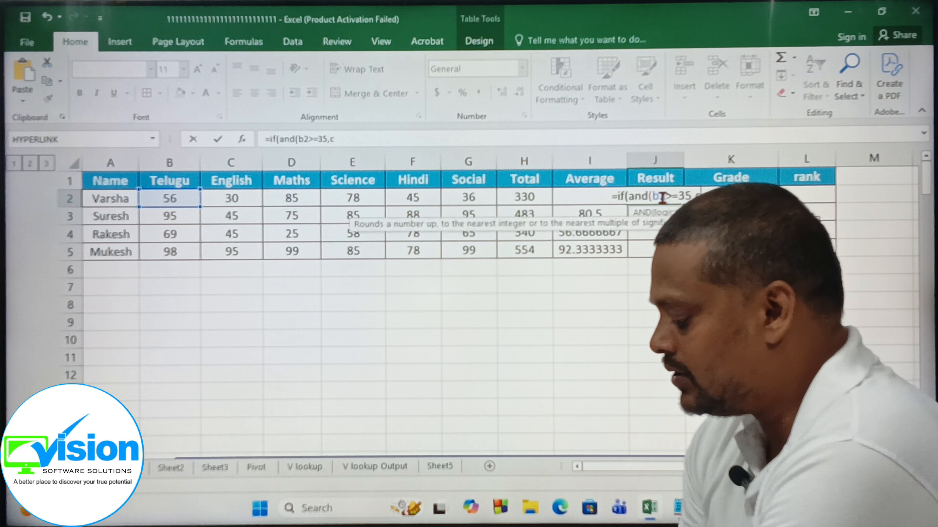
pyautogui.write('c2>=35')
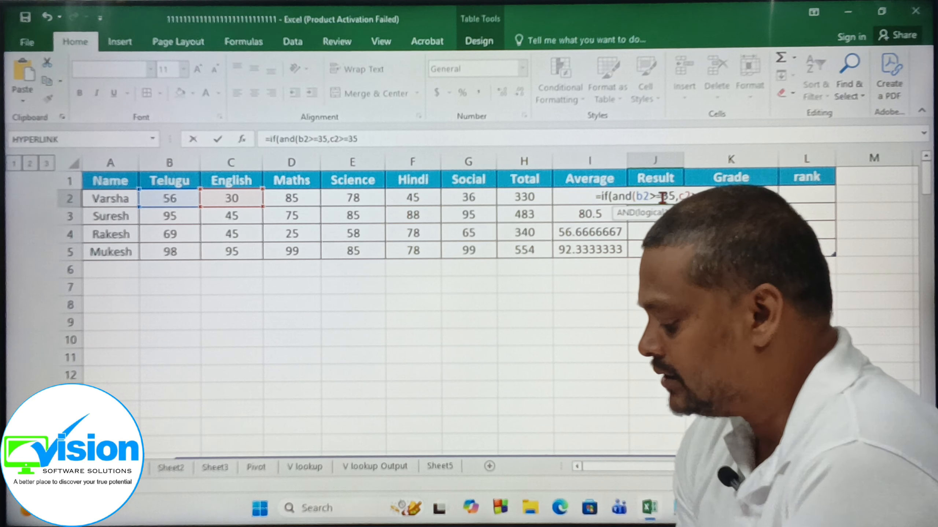
pyautogui.write(',')
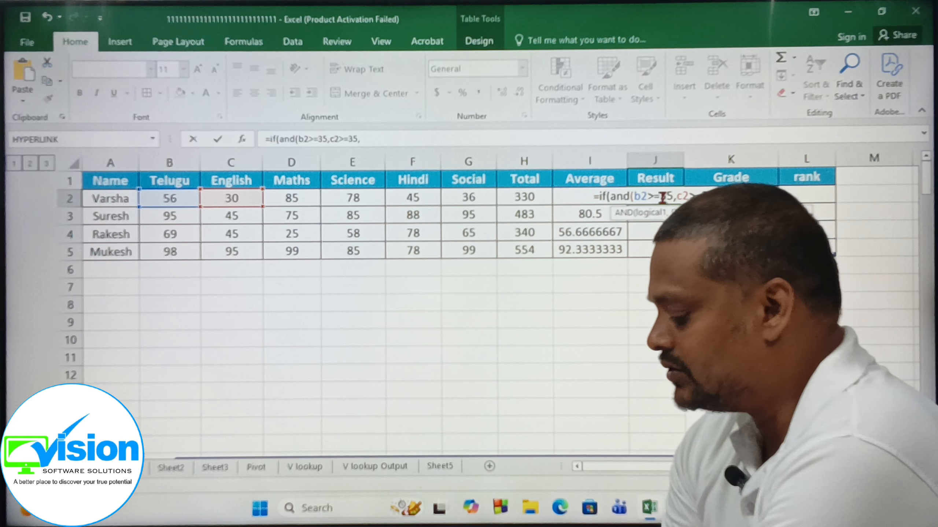
pyautogui.write('d2>=3')
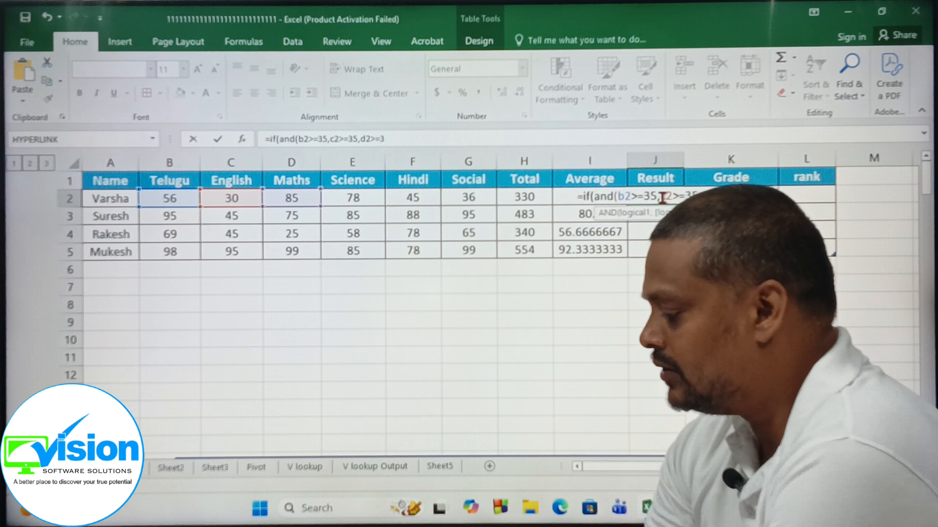
pyautogui.write('5,')
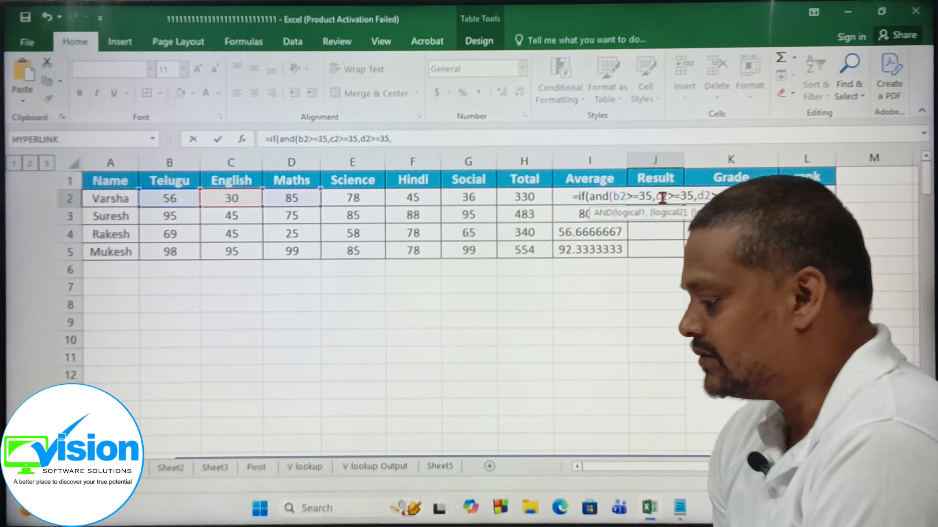
pyautogui.write('e2')
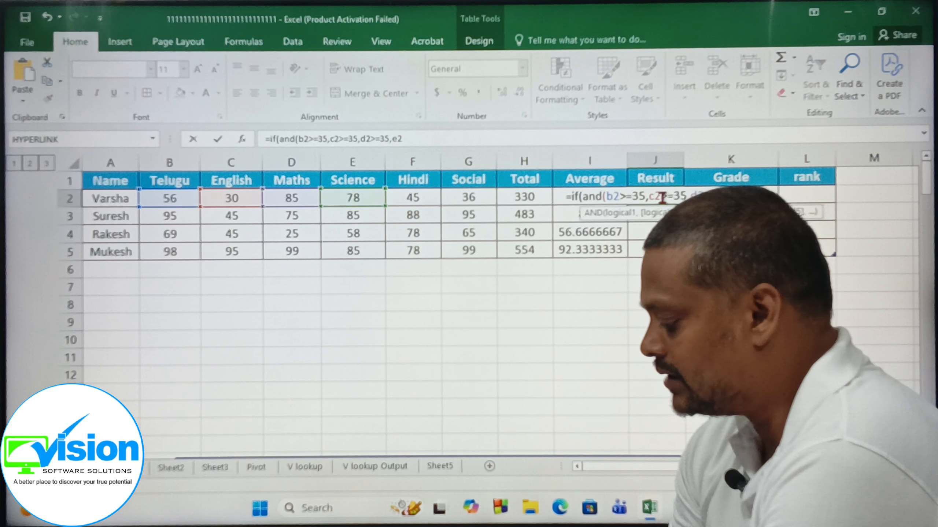
pyautogui.write('>=35')
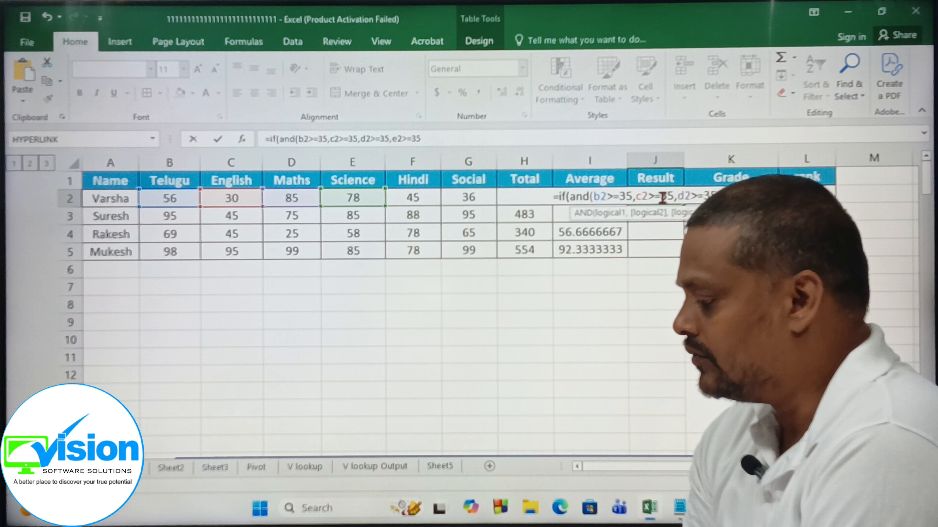
pyautogui.write(',')
pyautogui.write('f')
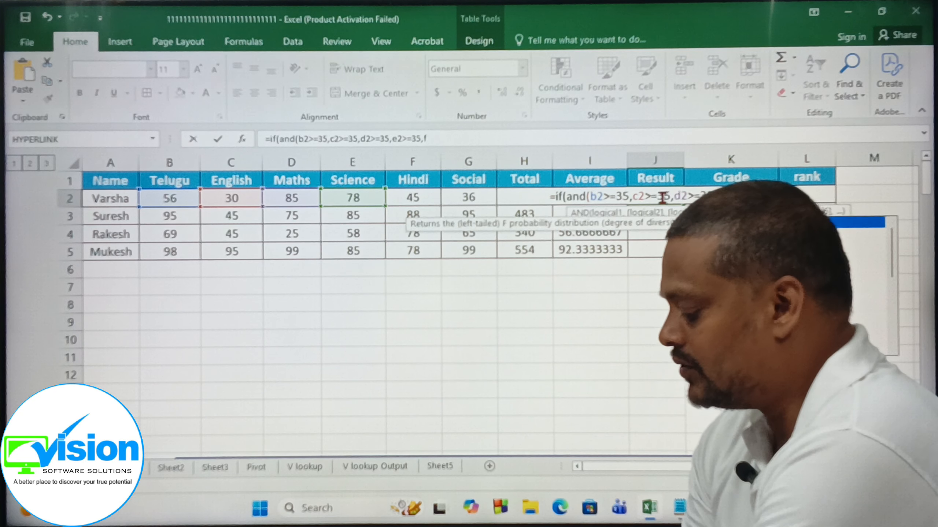
pyautogui.write('2>=35')
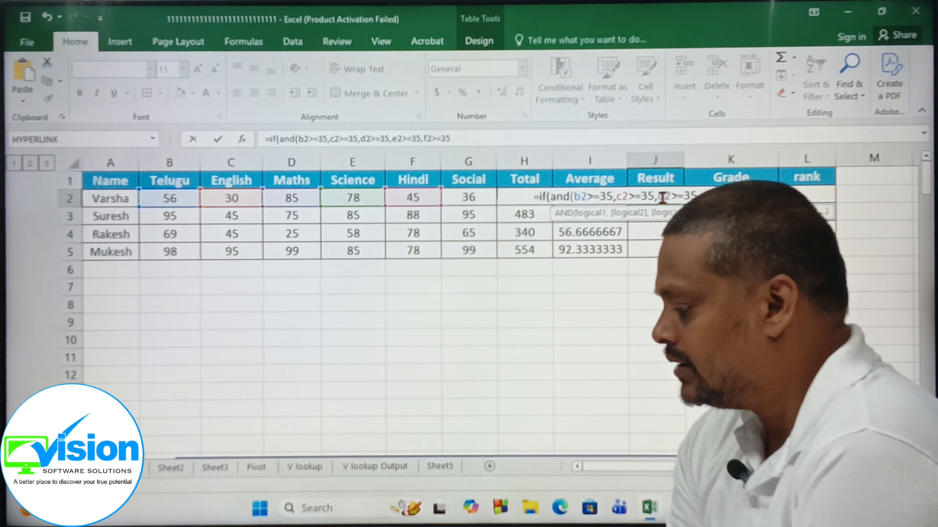
pyautogui.write(',')
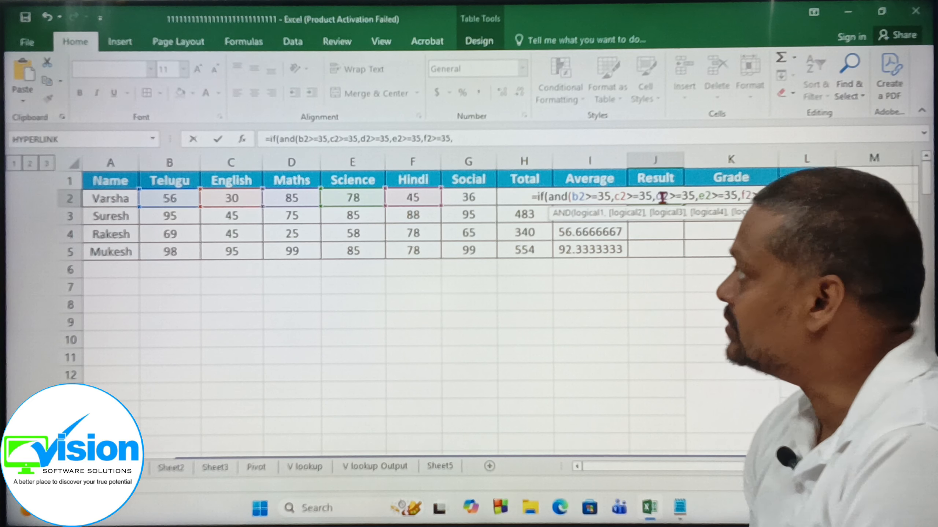
pyautogui.write('g2')
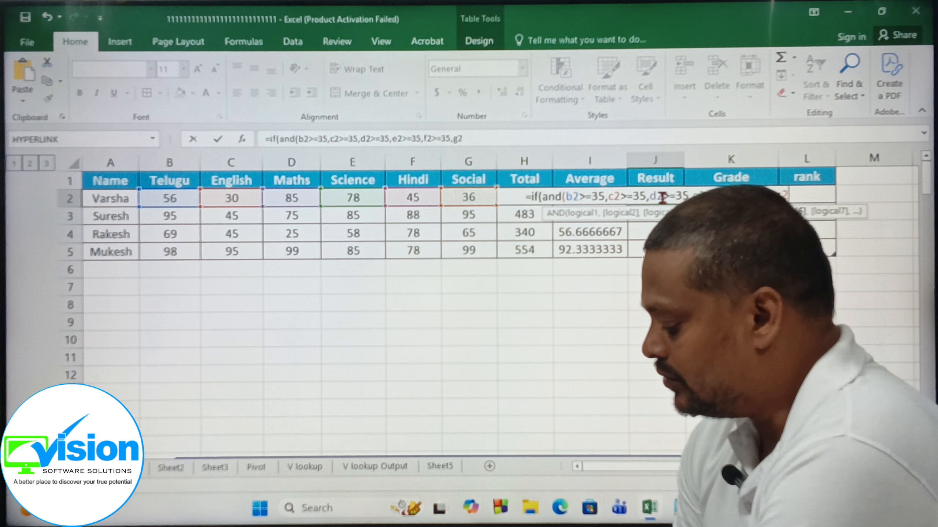
pyautogui.write('>=35')
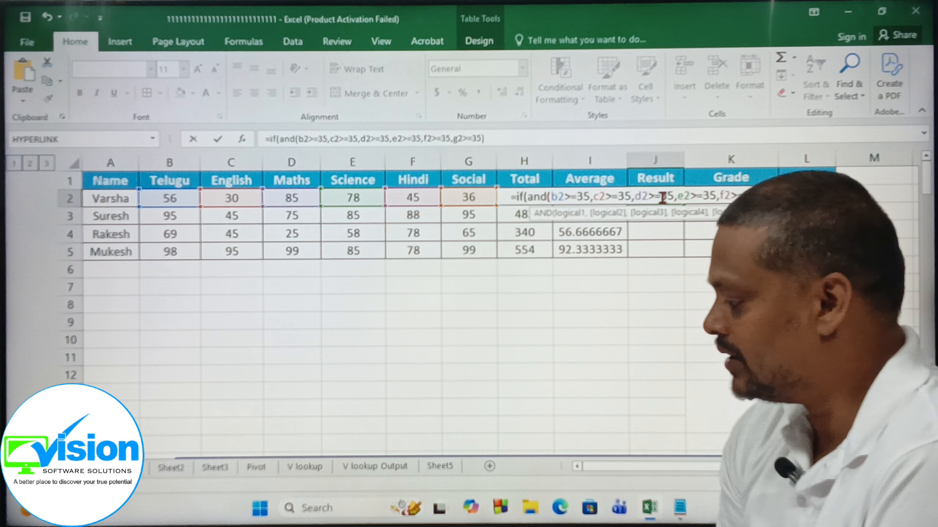
pyautogui.write('),')
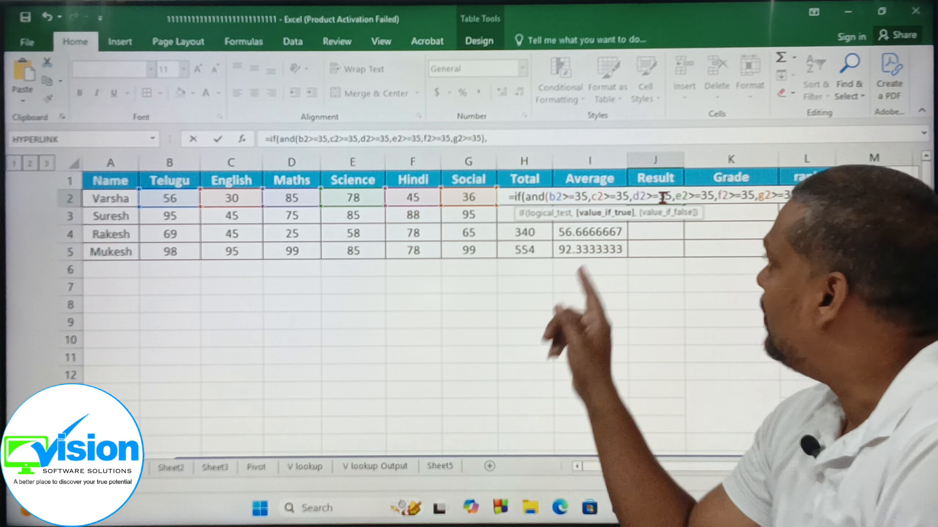
pyautogui.write('"')
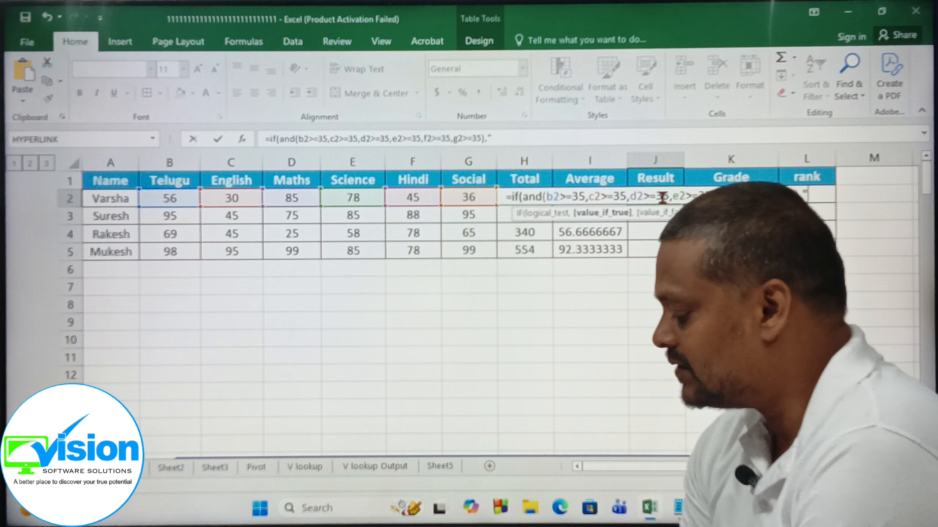
pyautogui.write('Pass')
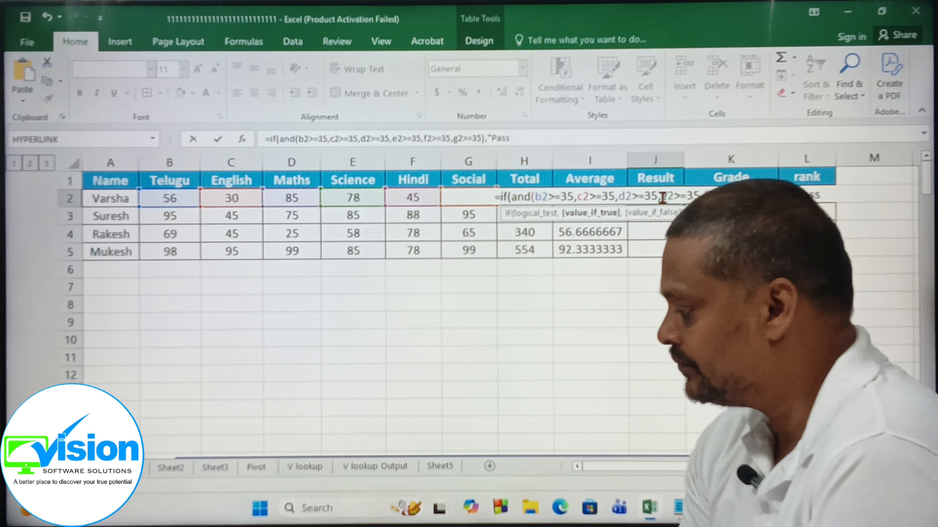
pyautogui.write('"')
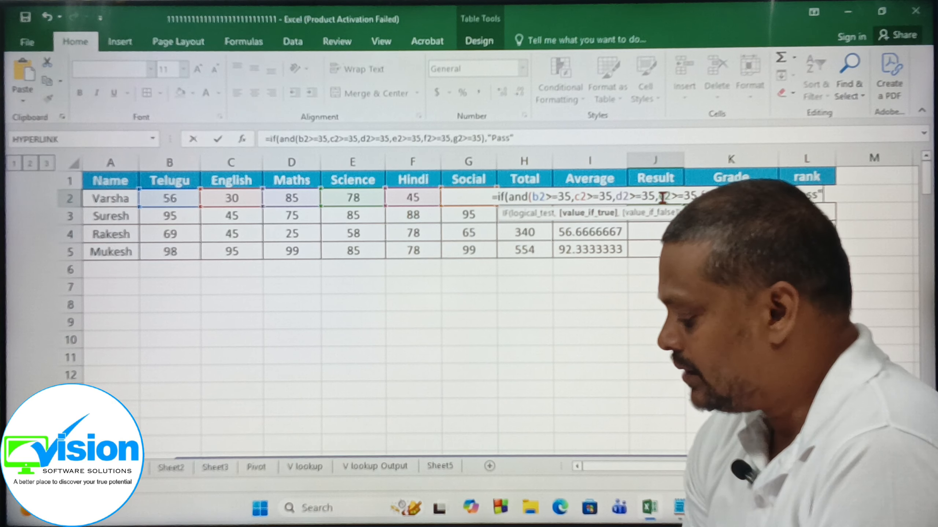
pyautogui.write(',"')
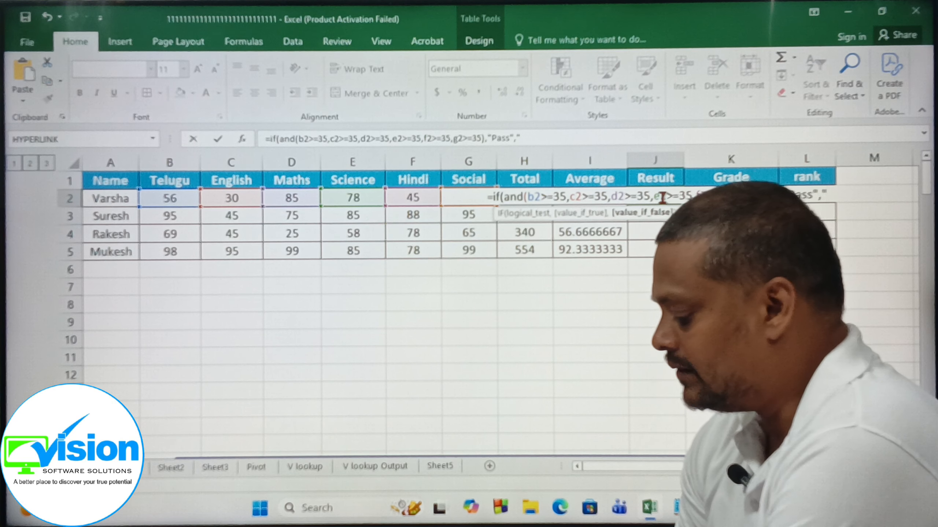
pyautogui.write('Fail"')
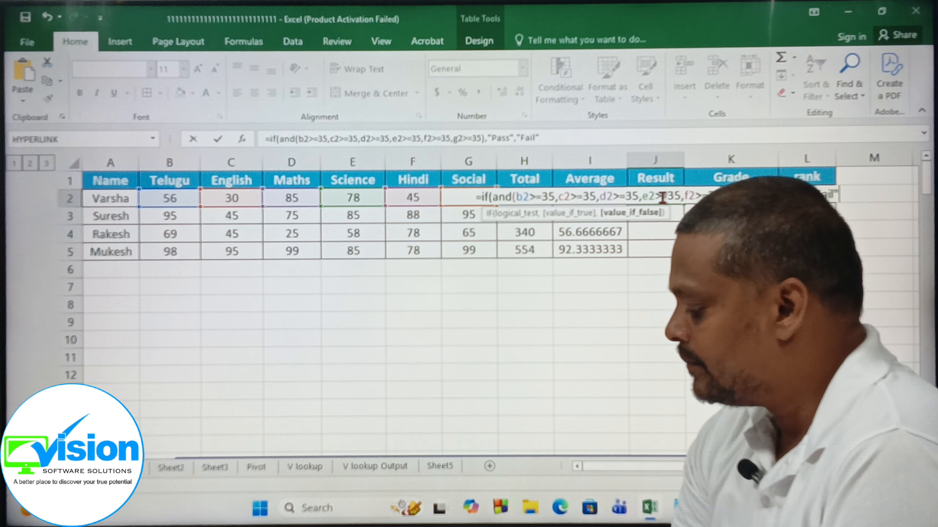
pyautogui.write(')')
pyautogui.press('Return')
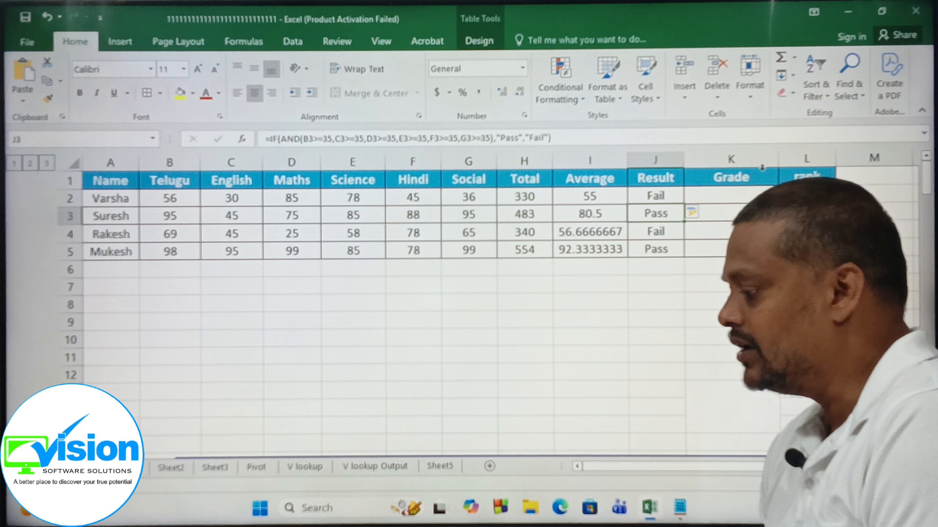
# Start the Grade formula in K2 with =if(and(j2="pass",i2>=90),"A" so that passing averages of at least 90 get an A.
pyautogui.click(744, 195)
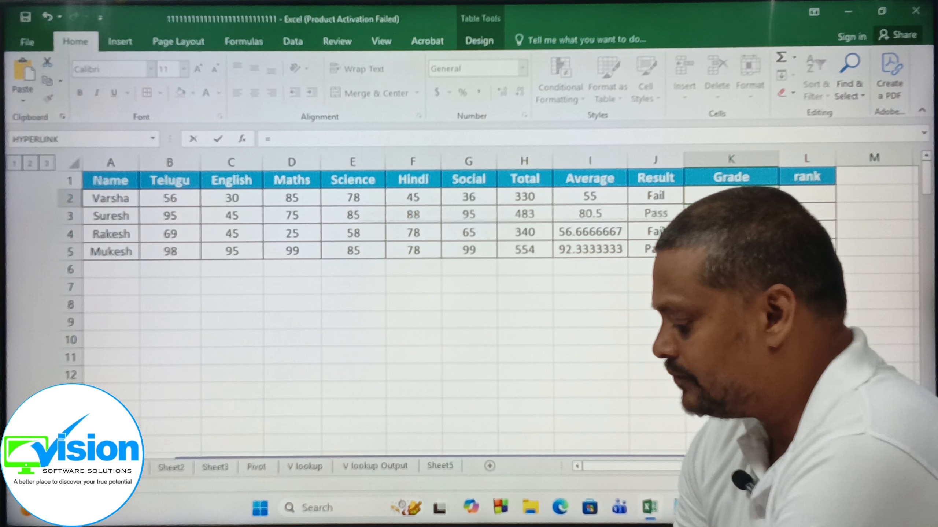
pyautogui.write('=i')
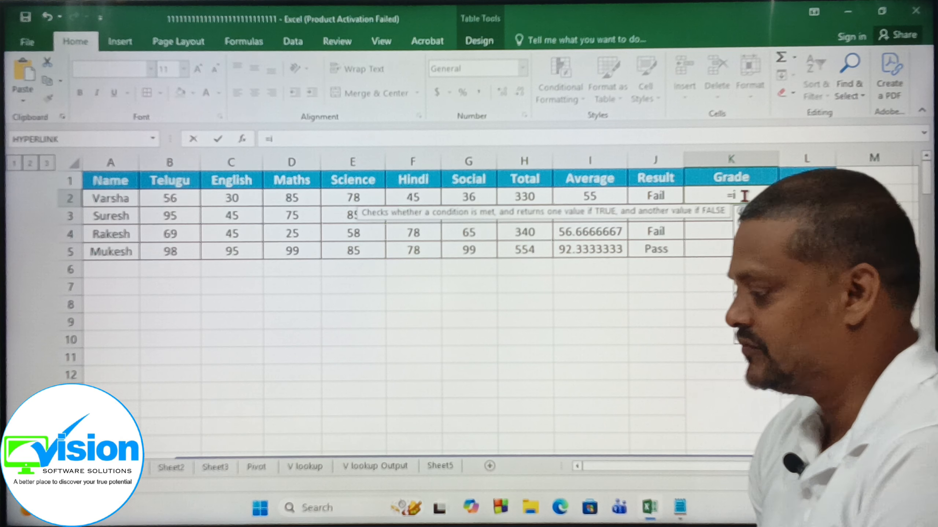
pyautogui.write('f')
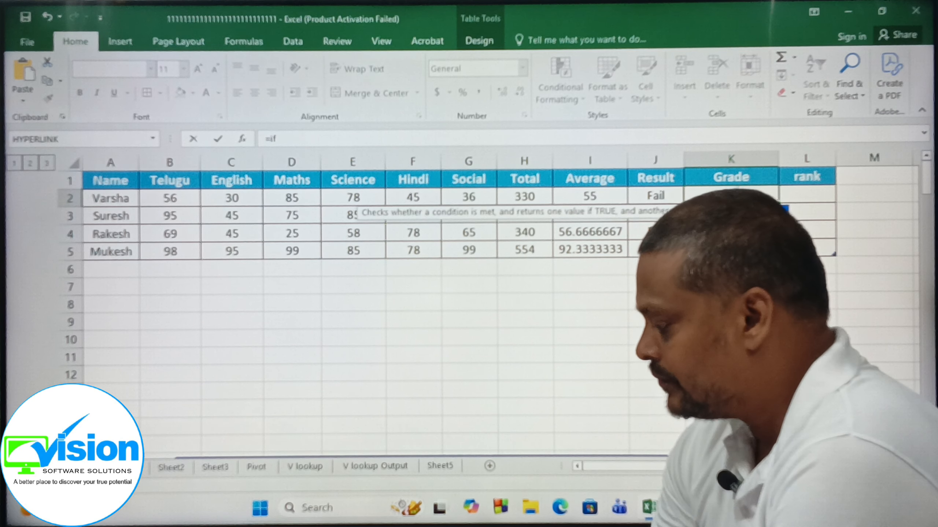
pyautogui.write('(and')
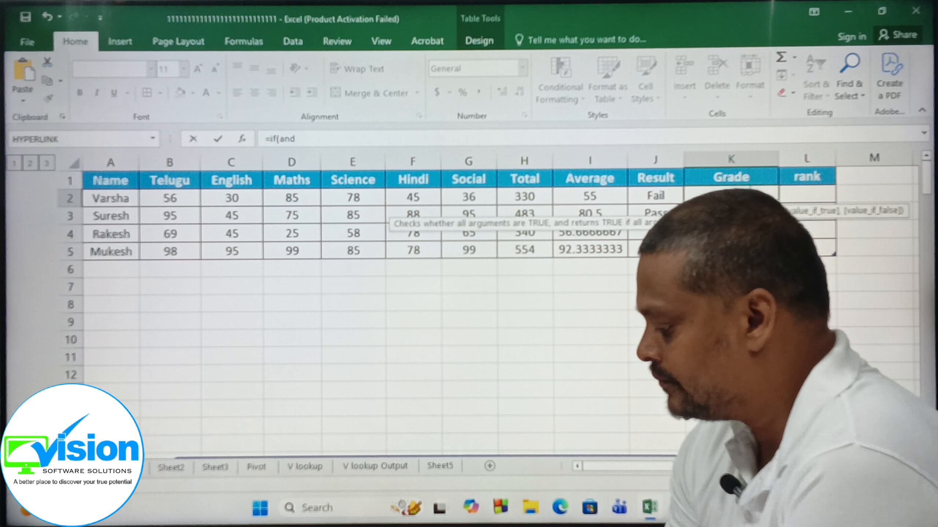
pyautogui.write('(')
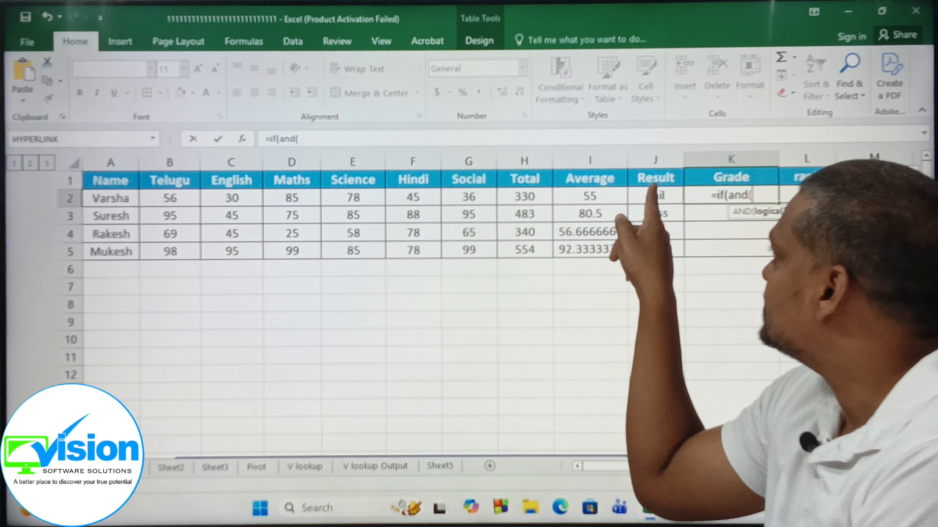
pyautogui.write('j2="')
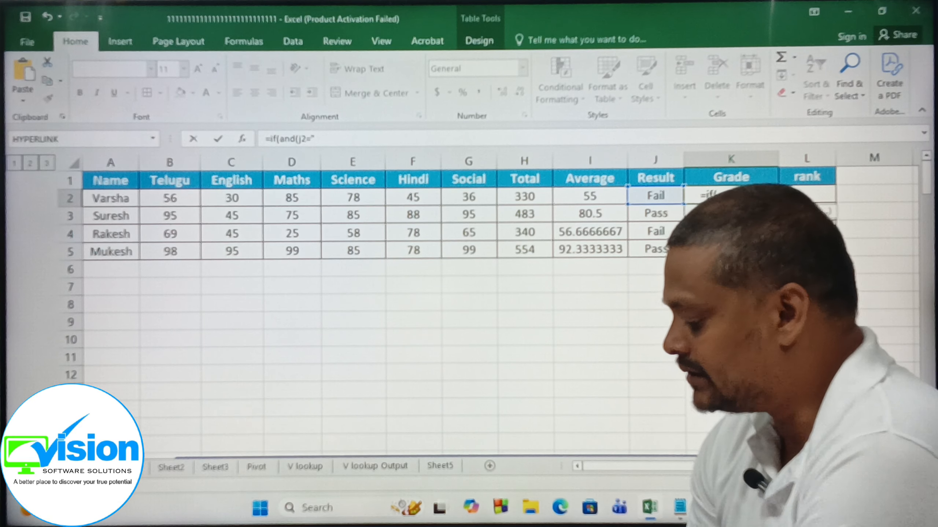
pyautogui.write('pass"')
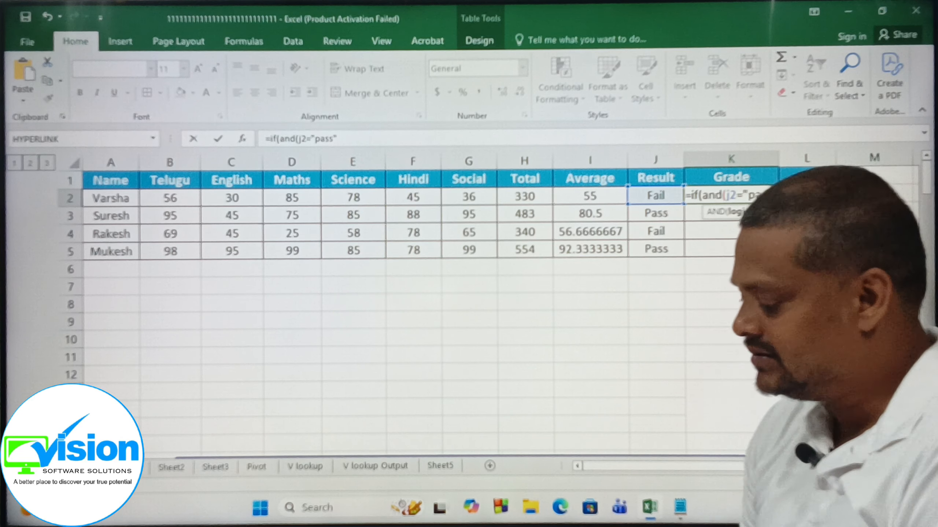
pyautogui.write(',')
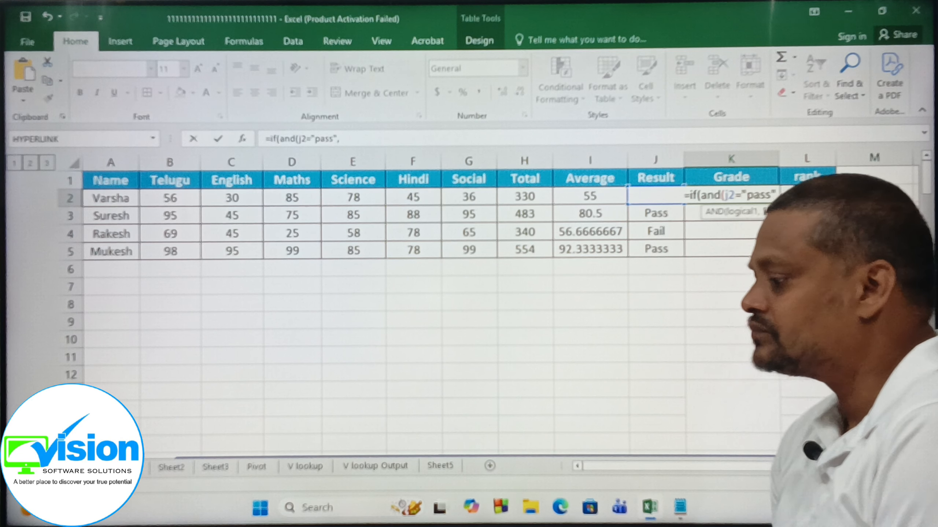
pyautogui.write('i2')
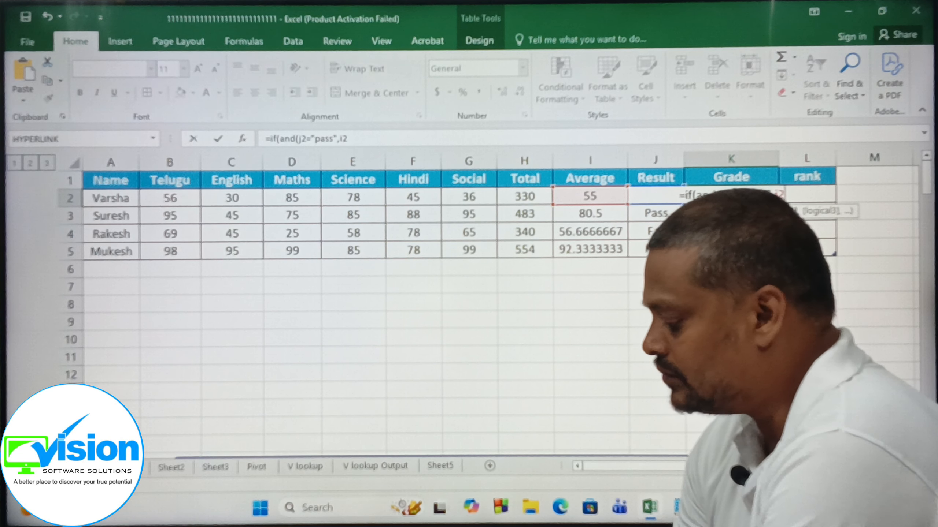
pyautogui.write('>=')
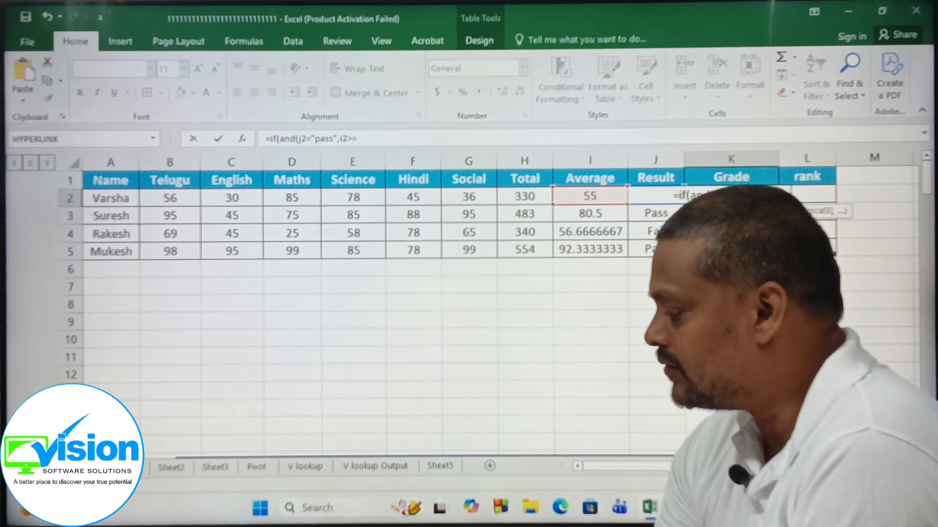
pyautogui.write('90),"A')
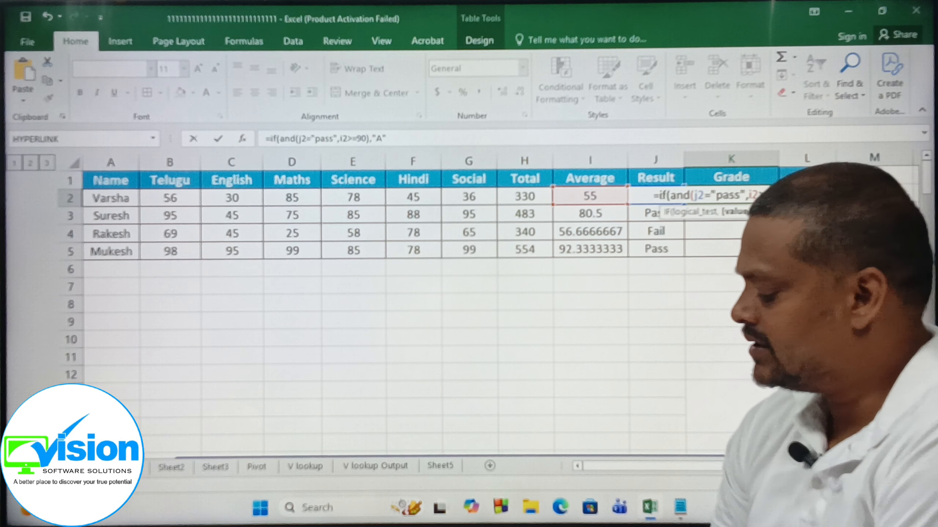
# Extend the Grade formula with the nested condition if(and(j2="Pass",i2>=60),"B" as the value if false.
pyautogui.write(',')
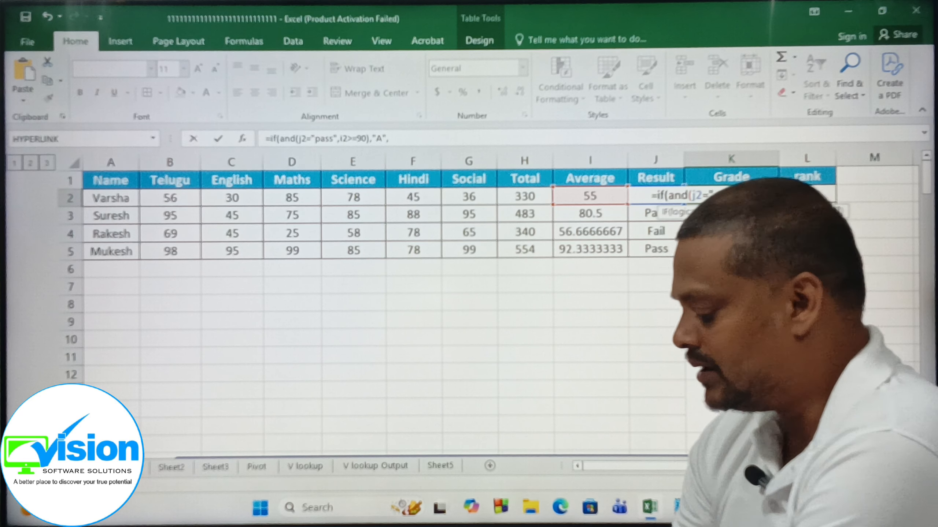
pyautogui.write('if(and(')
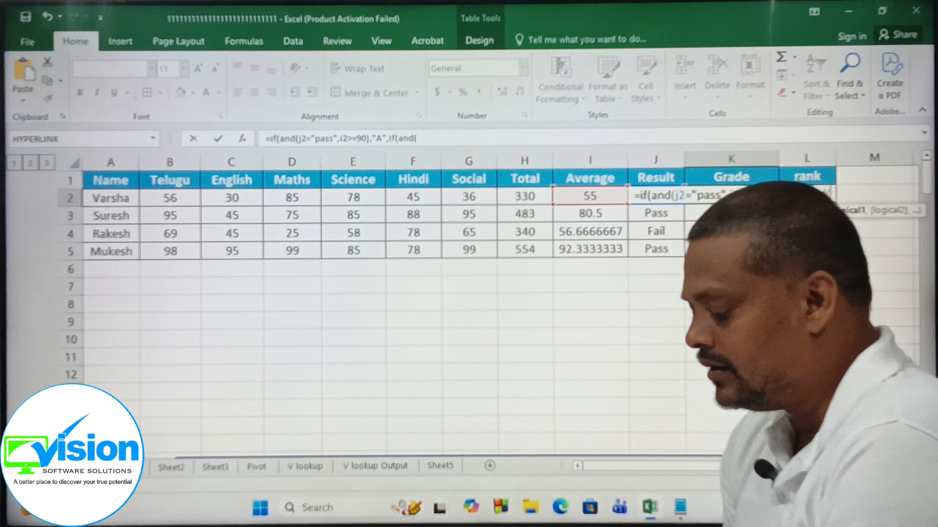
pyautogui.write('j2="')
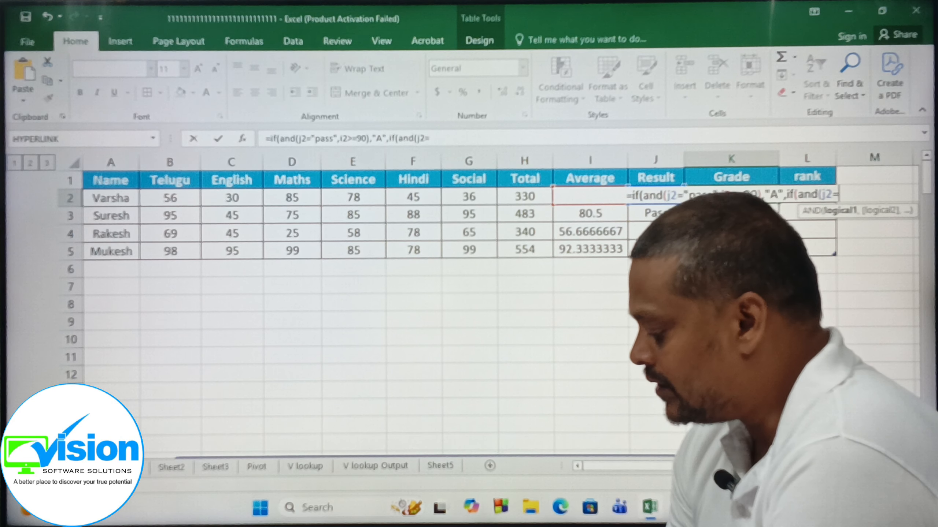
pyautogui.write('PAss')
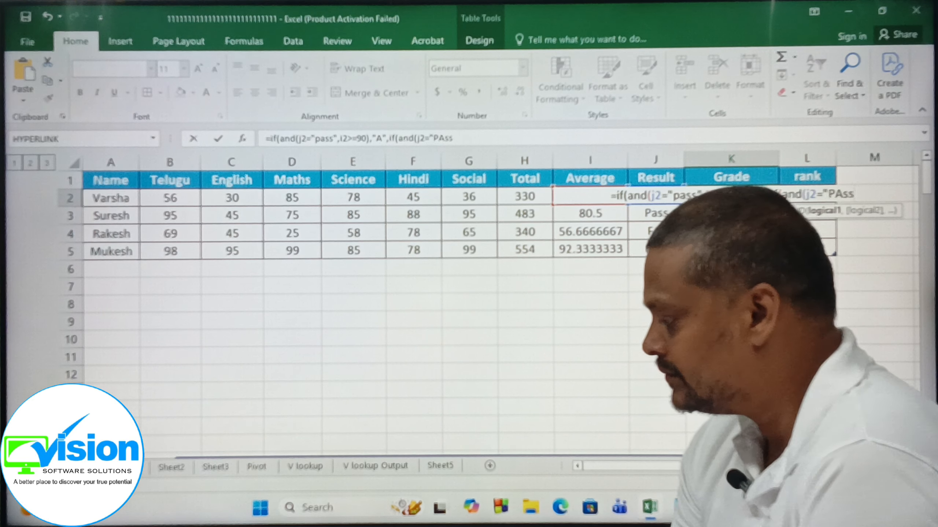
pyautogui.press('BackSpace')
pyautogui.press('BackSpace')
pyautogui.press('BackSpace')
pyautogui.write('ass"')
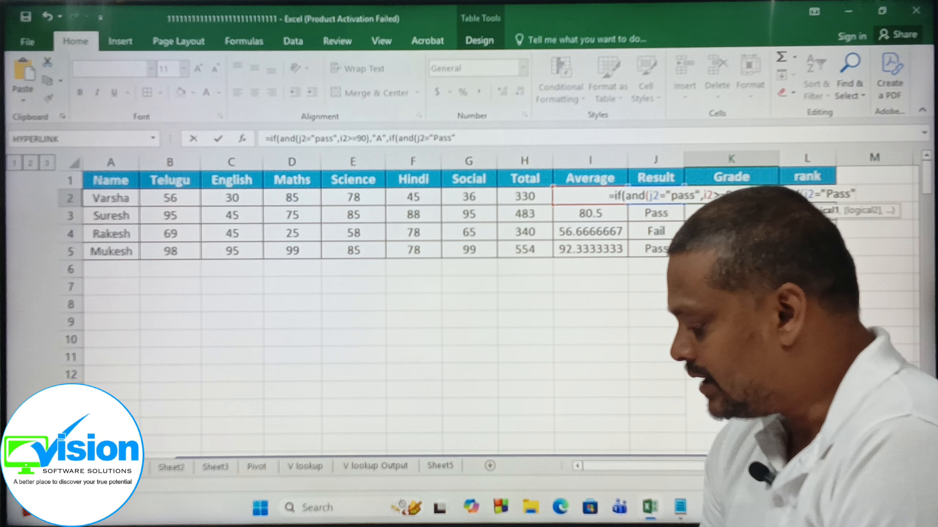
pyautogui.write(',i2>=')
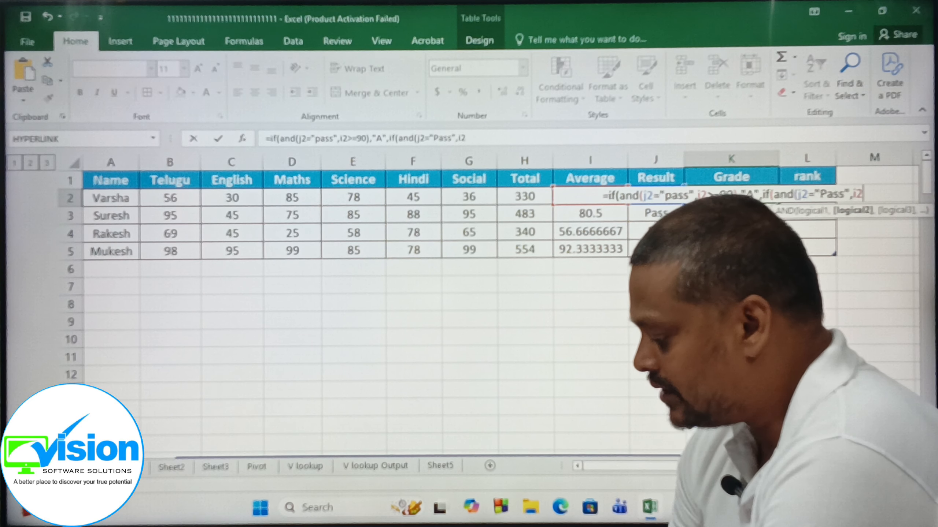
pyautogui.write('60')
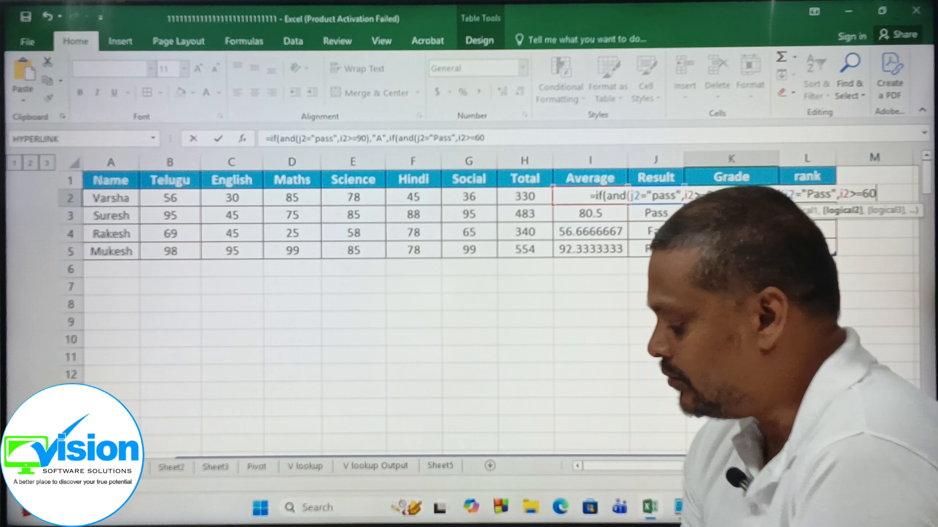
pyautogui.write('),"')
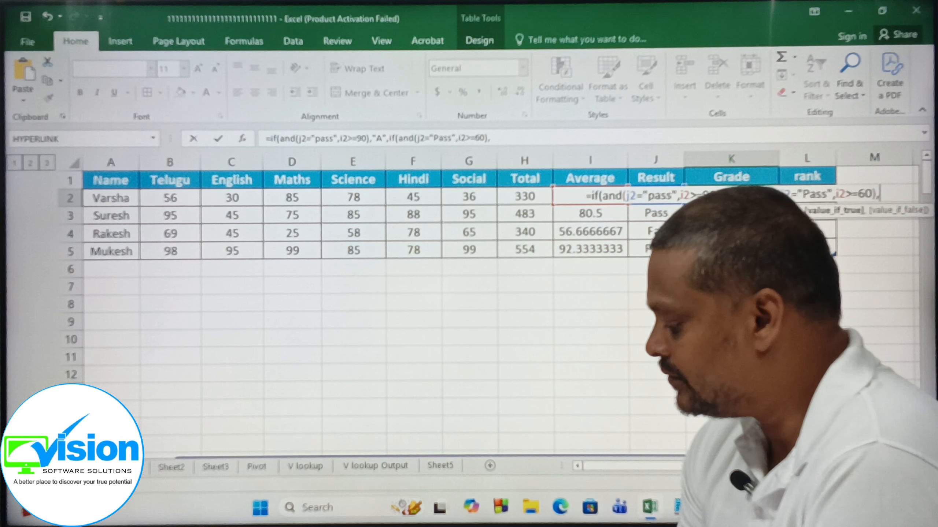
pyautogui.write('B"')
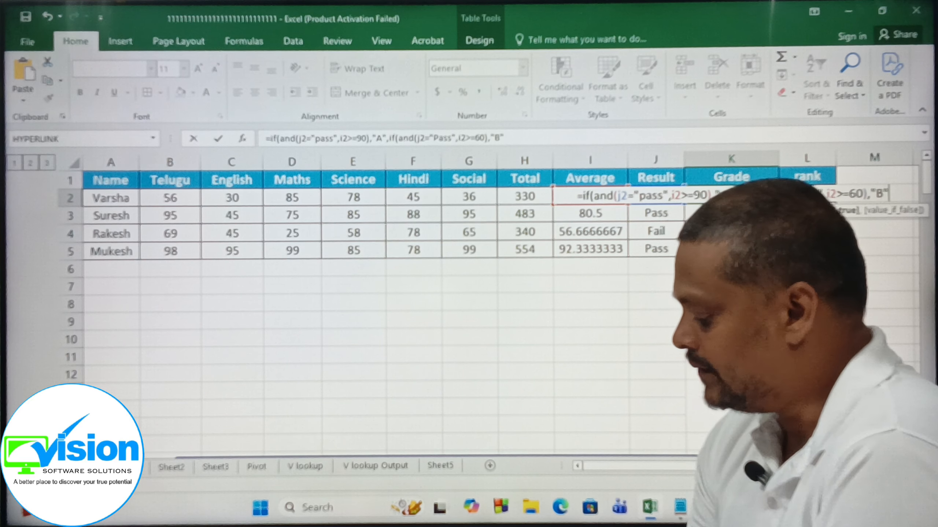
pyautogui.write(',')
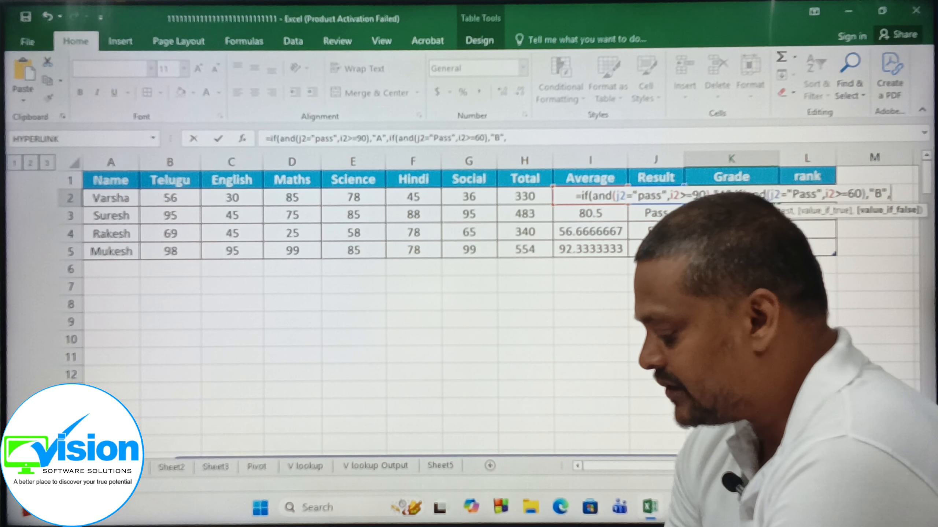
pyautogui.write('if(and')
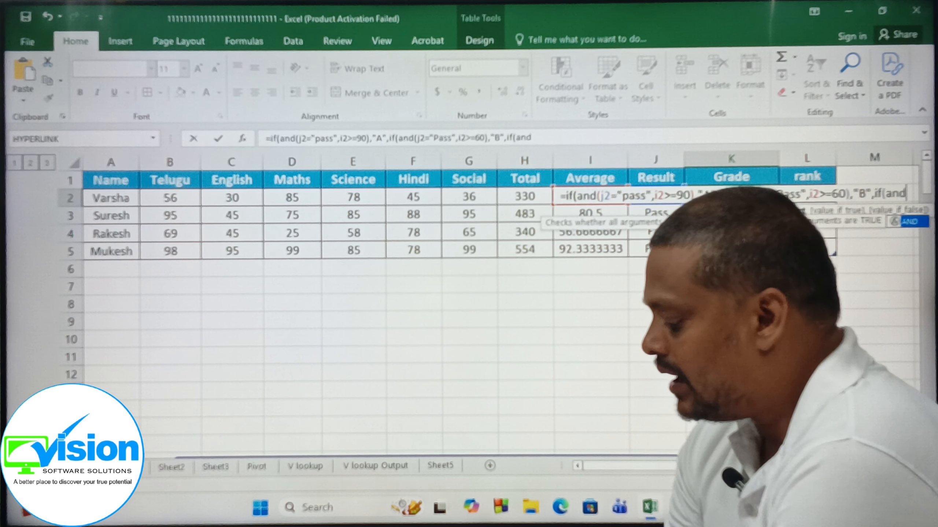
pyautogui.write('(')
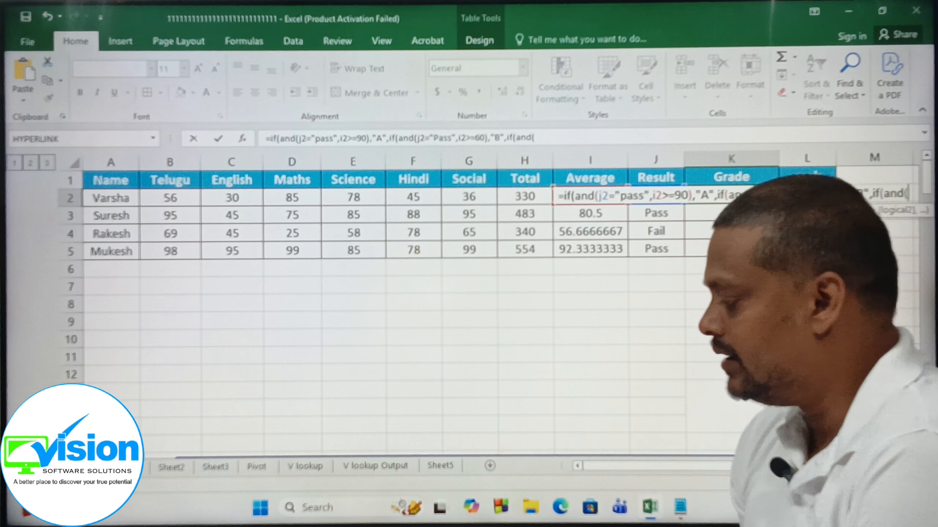
pyautogui.write('j2="Pass')
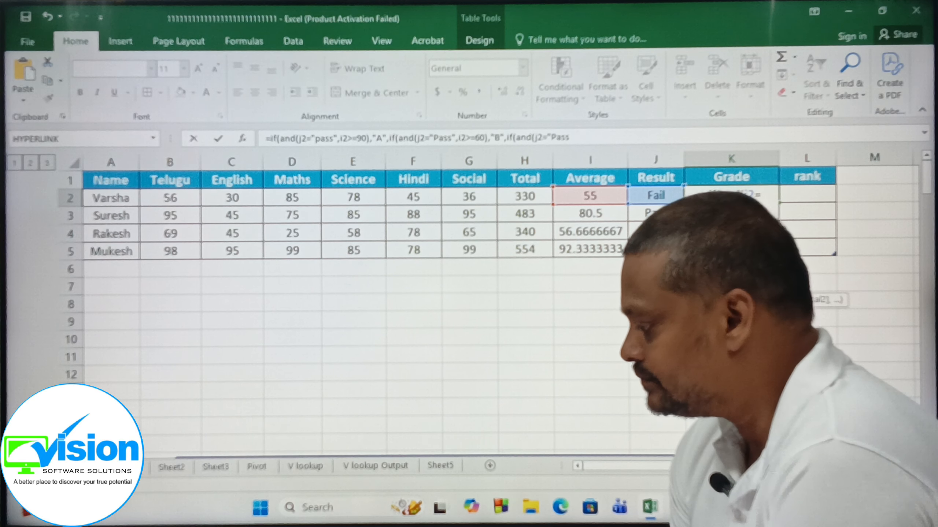
pyautogui.write('",')
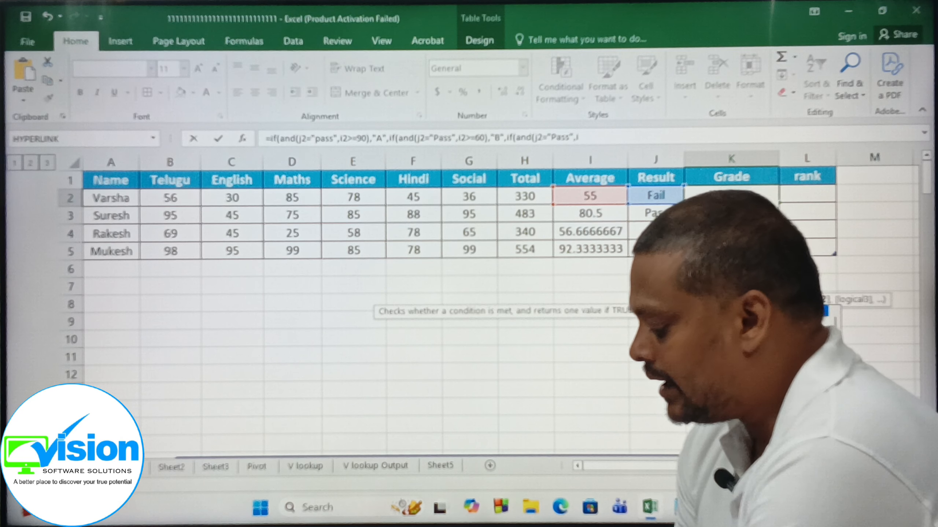
pyautogui.write('i2>=50),"C')
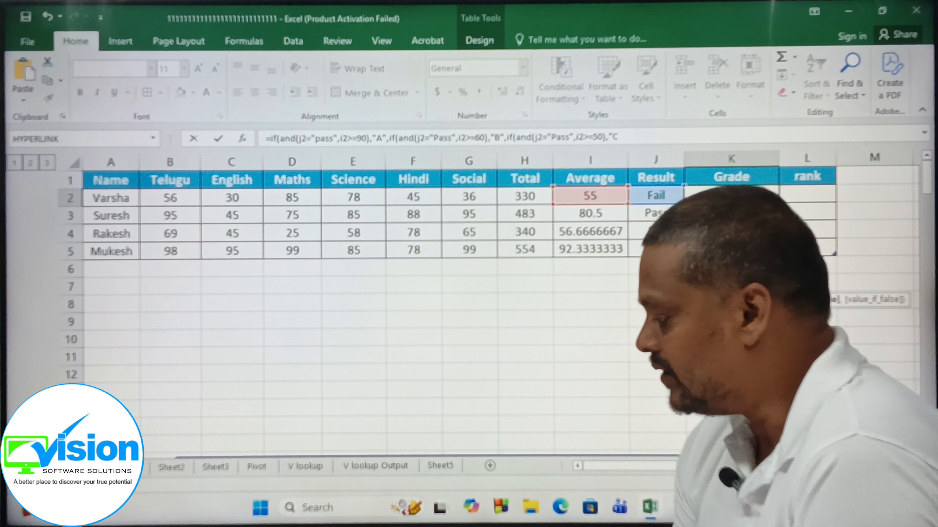
# Finish the Grade formula with "Fail" as the final fallback, close all three IF brackets and enter it.
pyautogui.write('",')
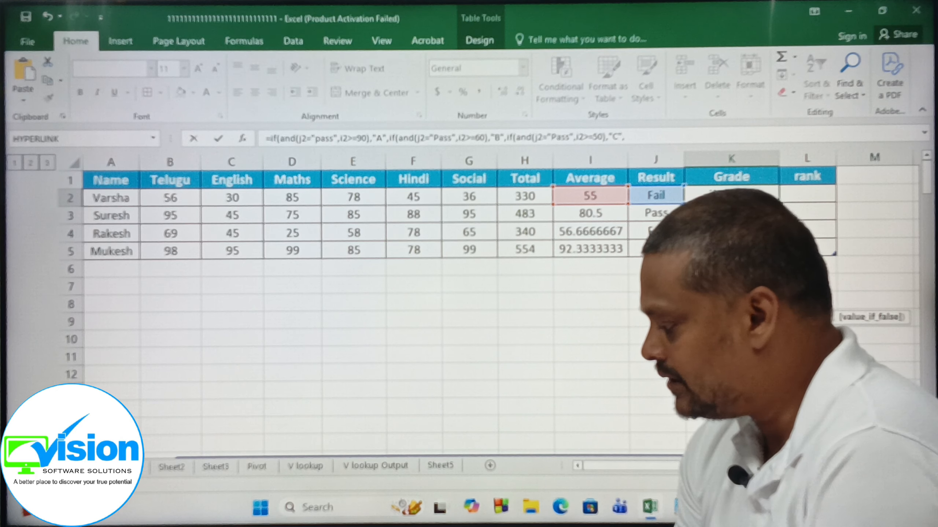
pyautogui.write('"Fail')
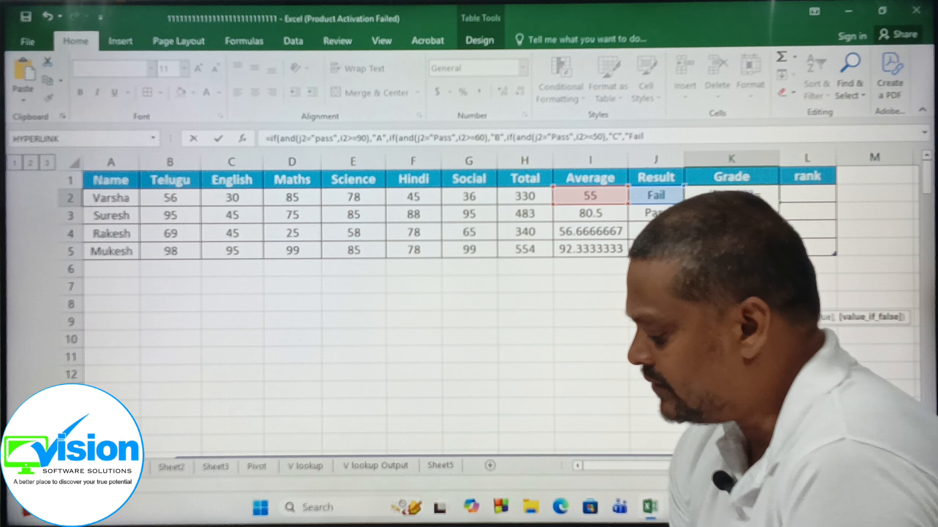
pyautogui.write('"')
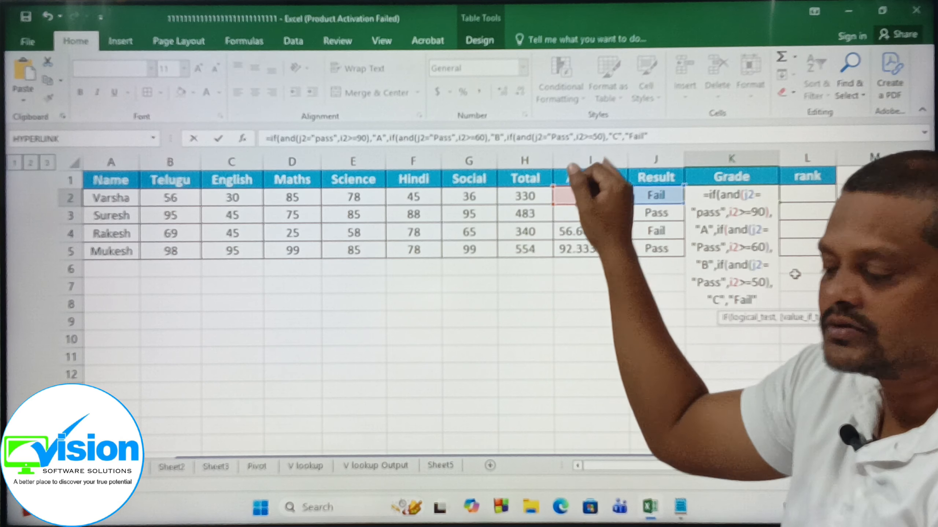
pyautogui.press('super+n')
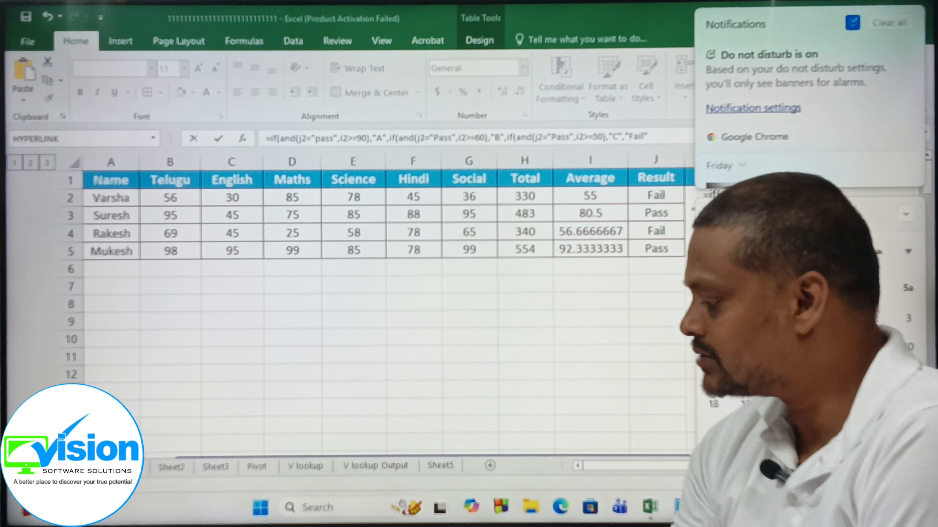
pyautogui.click(655, 327)
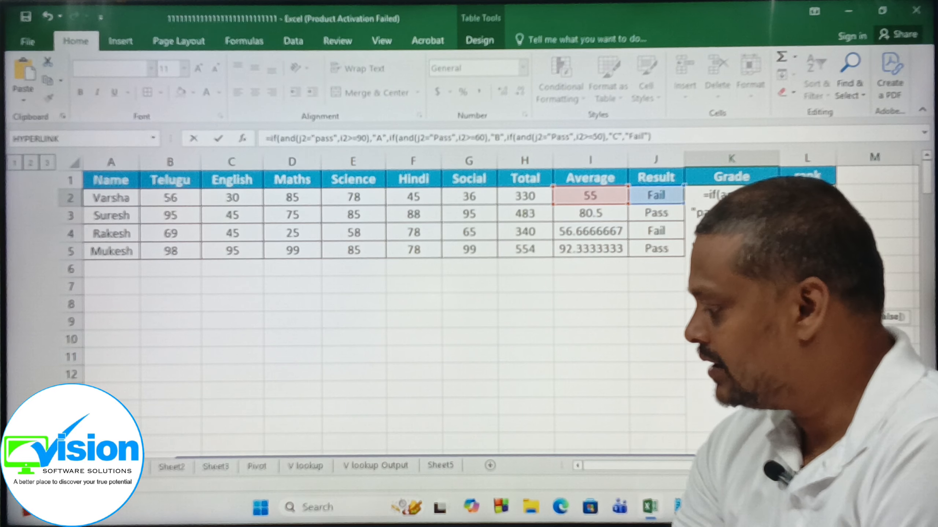
pyautogui.press('Return')
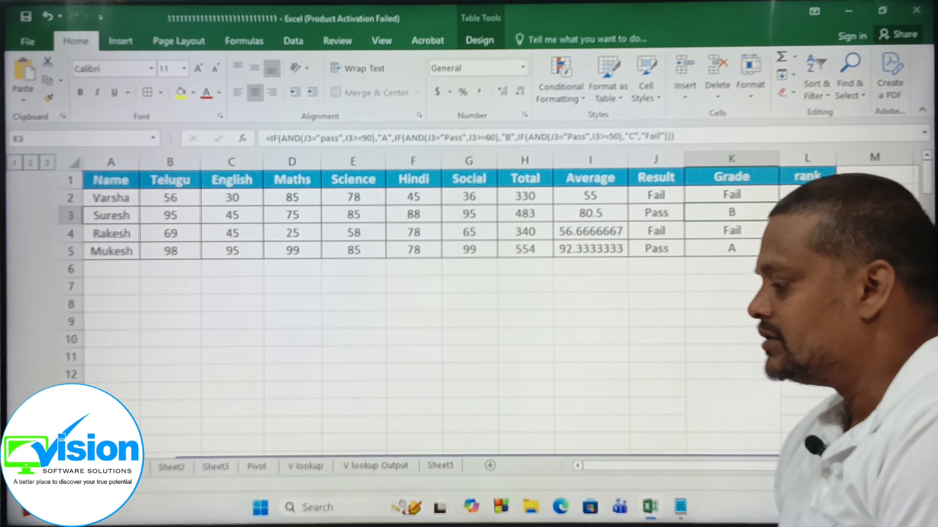
# Start the rank formula in L2 with =rank(i2, so that the first student's average is the number being ranked.
pyautogui.click(808, 195)
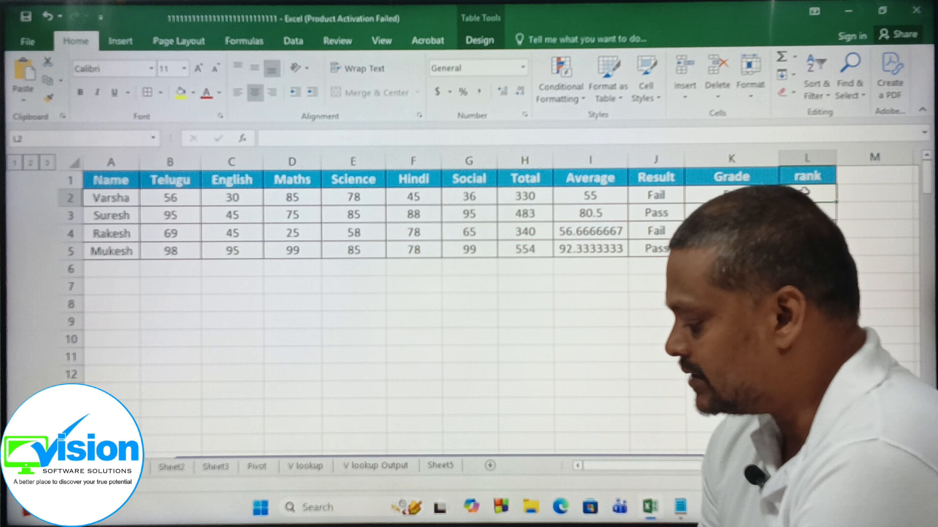
pyautogui.write('=ram')
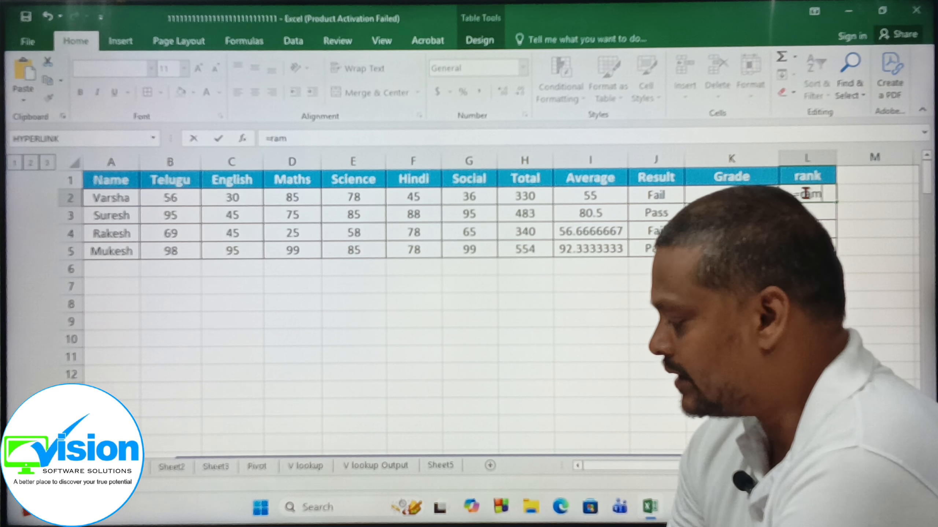
pyautogui.press('BackSpace')
pyautogui.write('n')
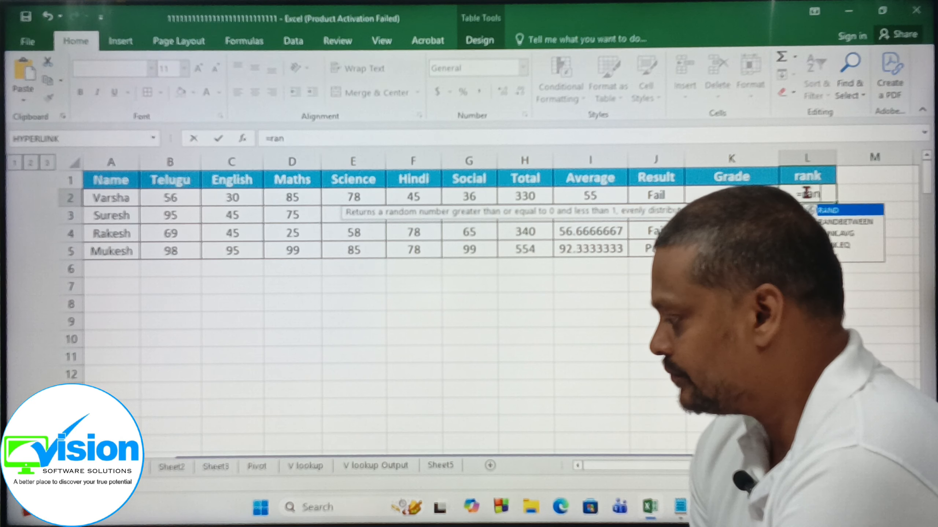
pyautogui.write('k')
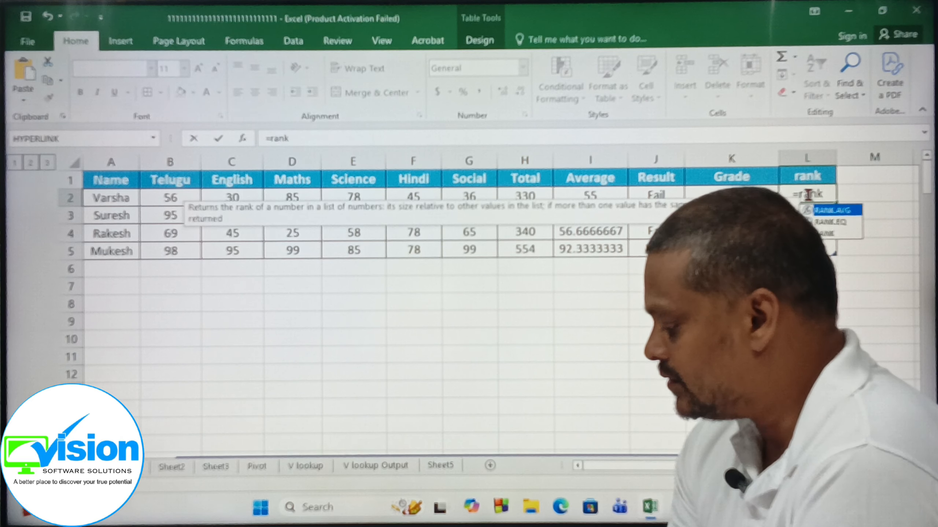
pyautogui.write('(')
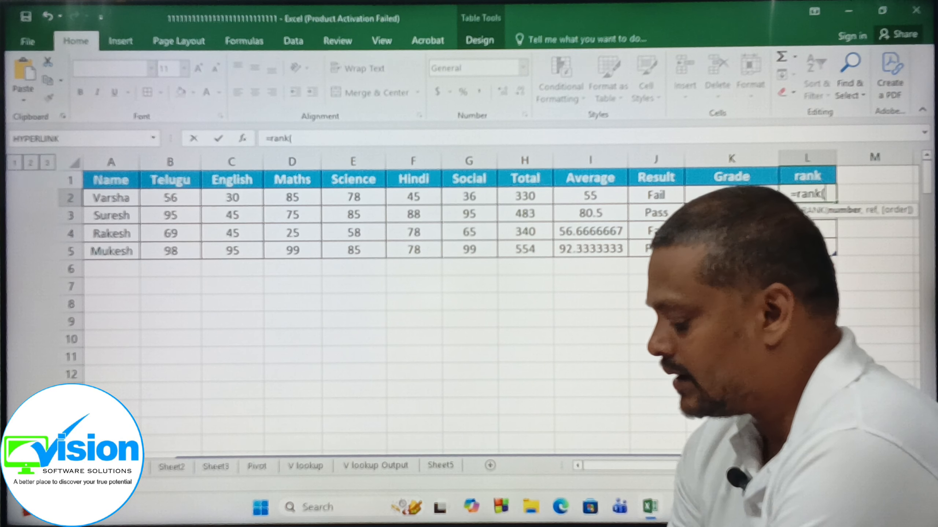
pyautogui.write('i5,')
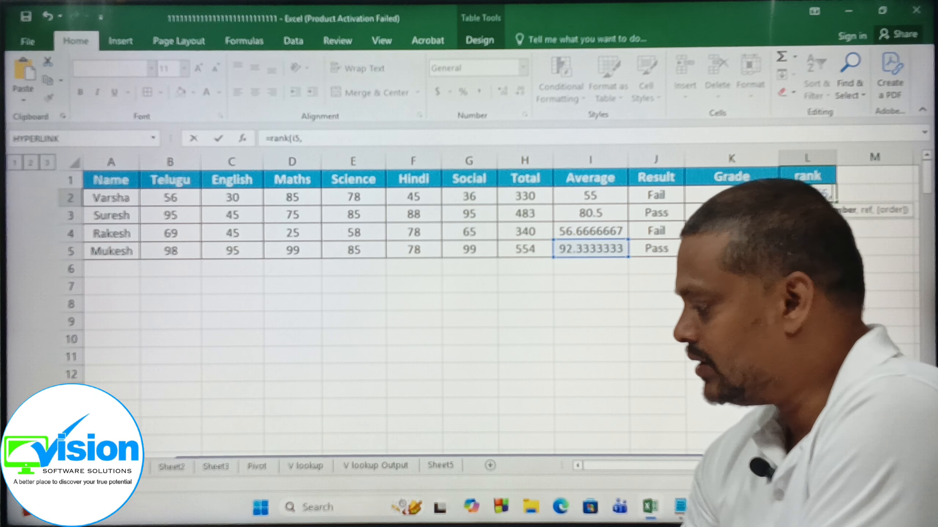
pyautogui.press('BackSpace')
pyautogui.press('BackSpace')
pyautogui.write('2')
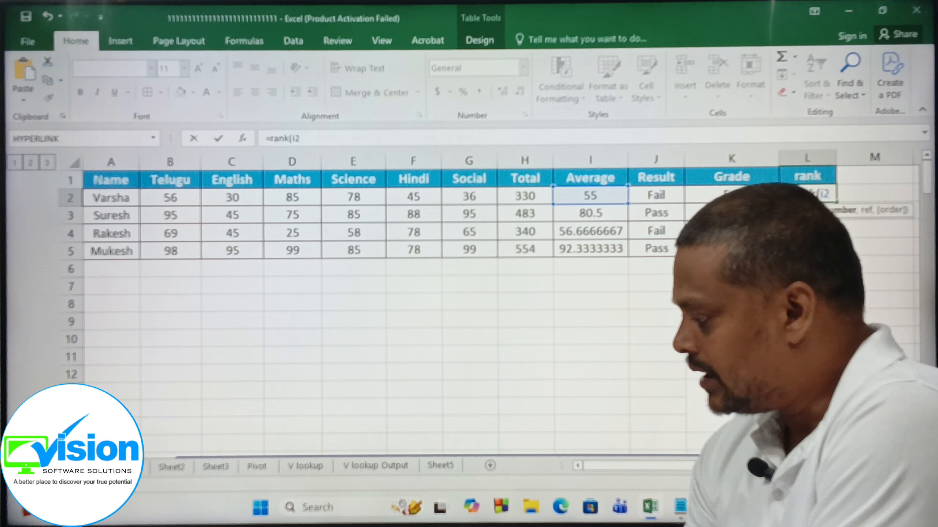
pyautogui.write(',$i')
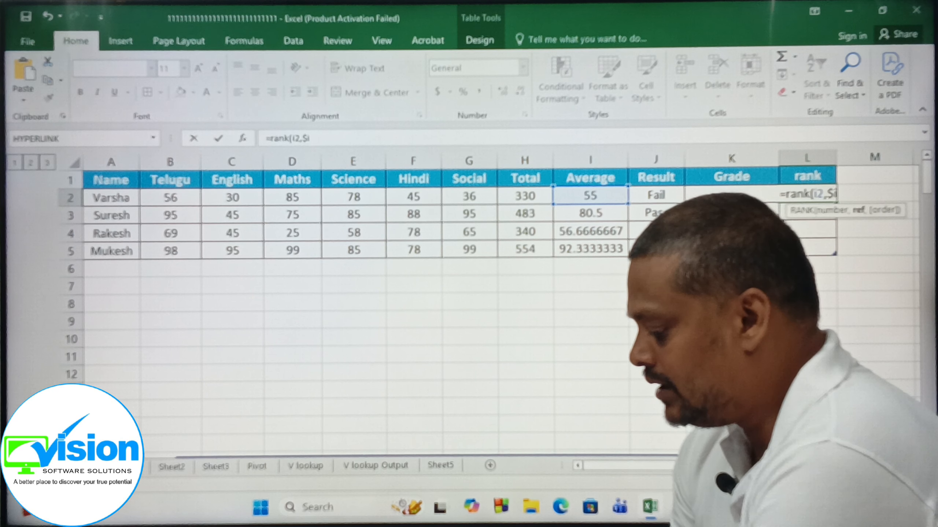
# Complete the rank formula with the absolute reference range $i$2:$i$5 and order 0 for descending, close the bracket and enter it.
pyautogui.write('$2')
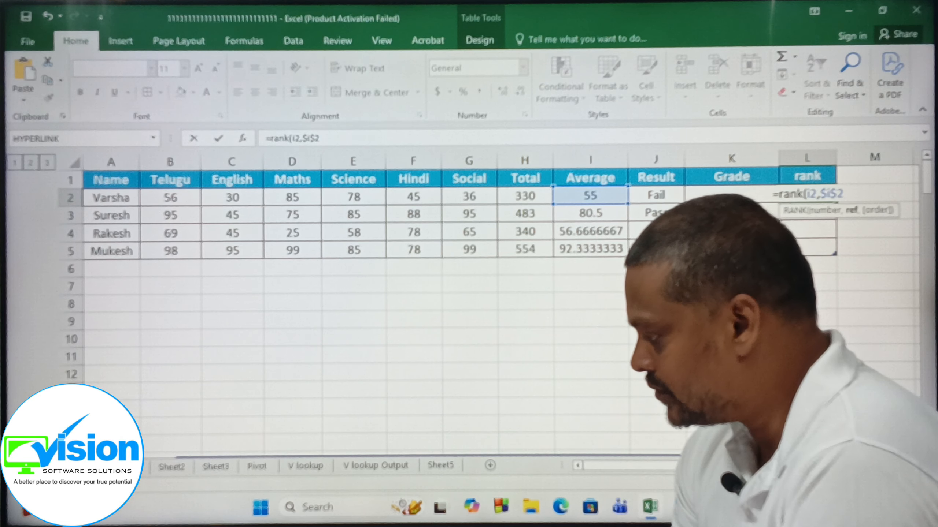
pyautogui.write(':')
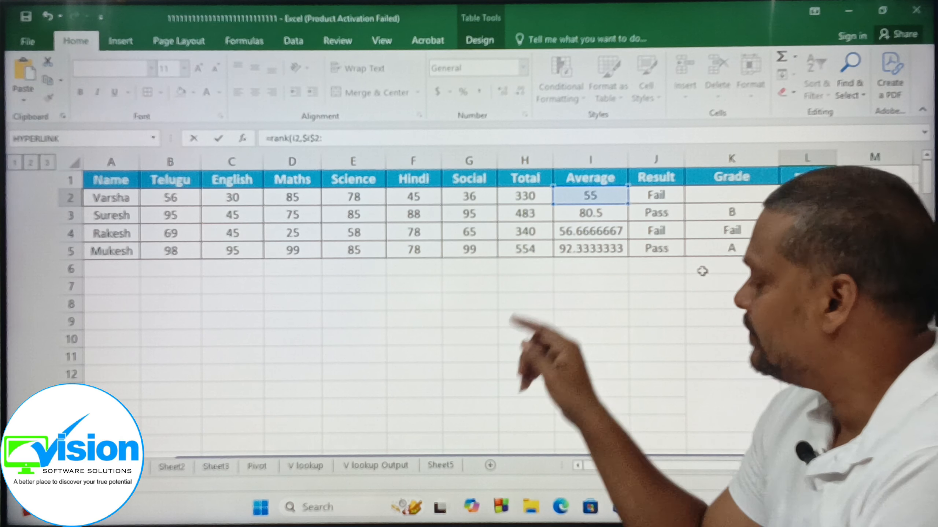
pyautogui.write('$i')
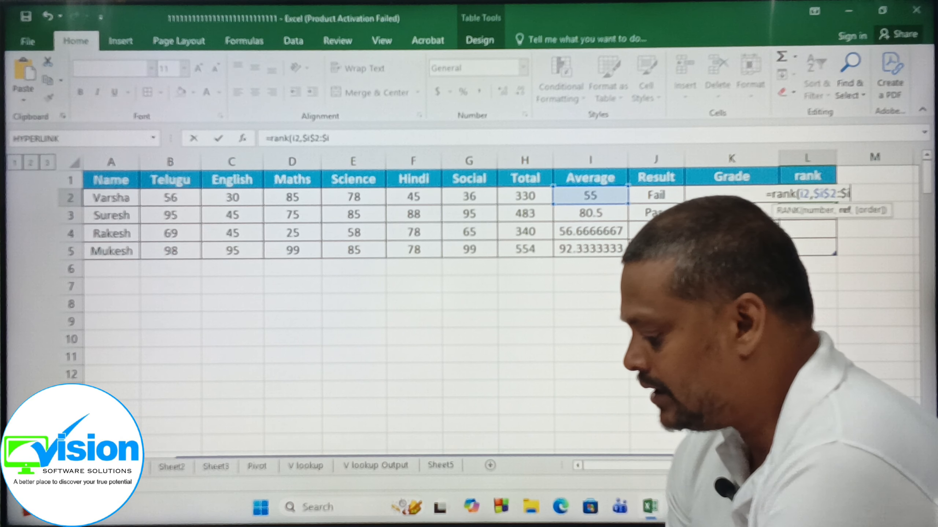
pyautogui.write('$5')
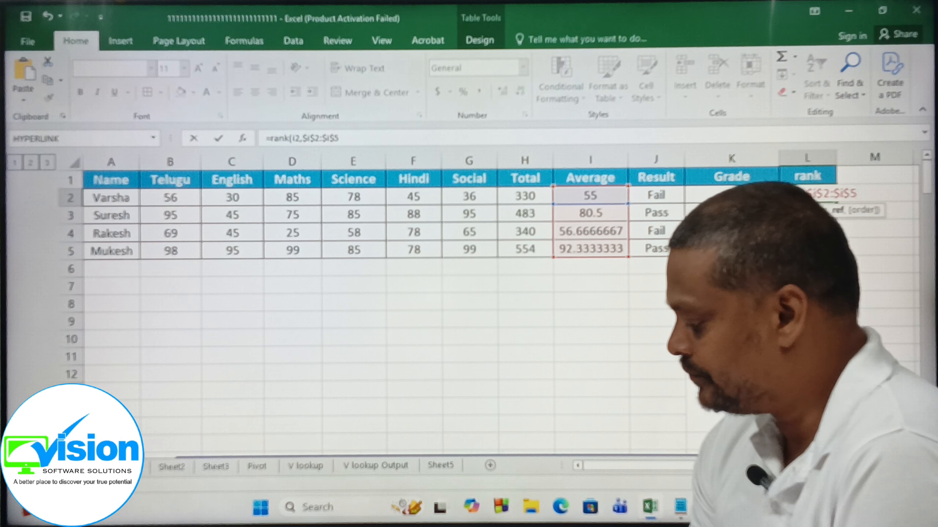
pyautogui.write(',0')
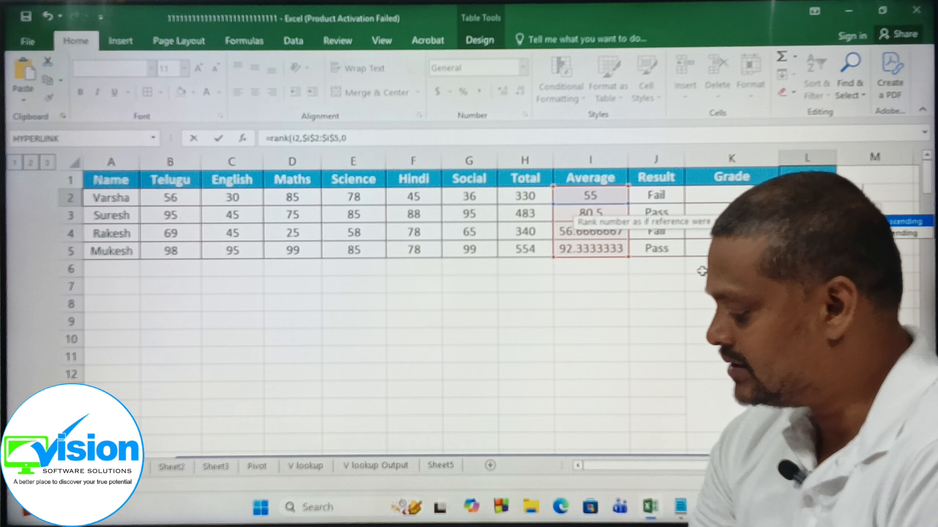
pyautogui.write(')')
pyautogui.press('Return')
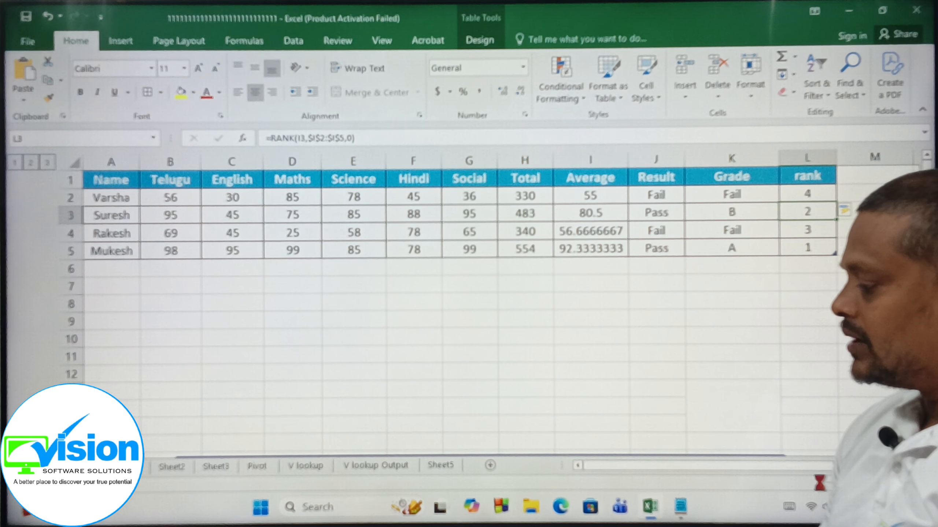
pyautogui.click(819, 483)
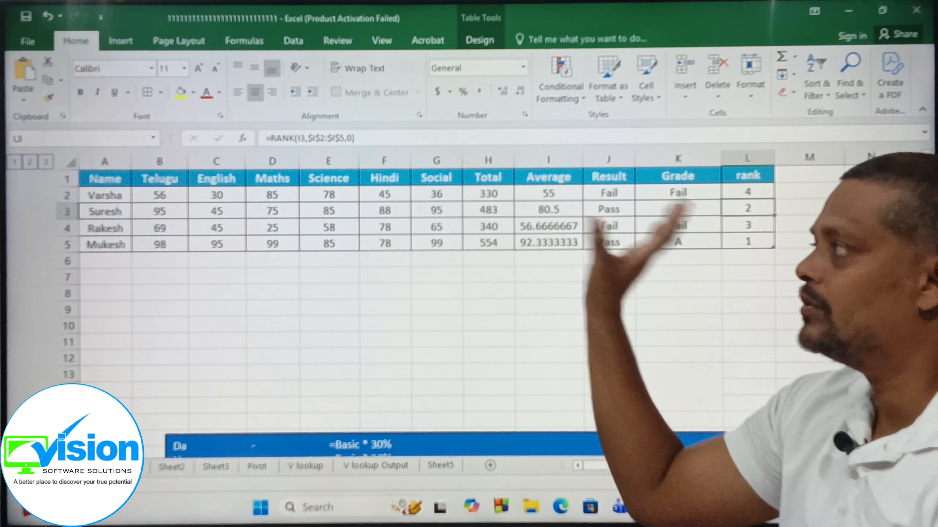